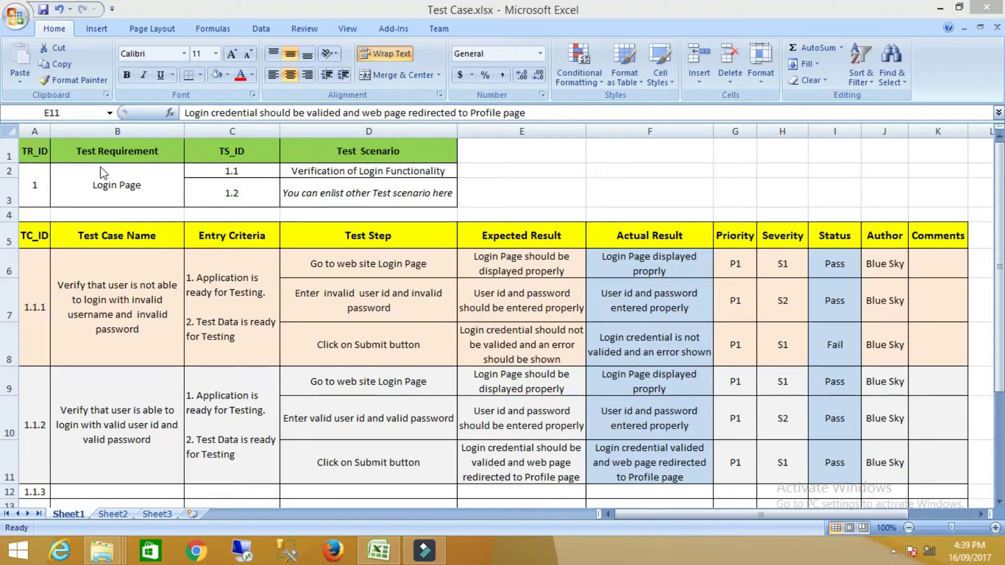
- Review the upper table's Login Page requirement, its test scenarios, and their TR_ID and TS_ID numbering
click(126, 179)
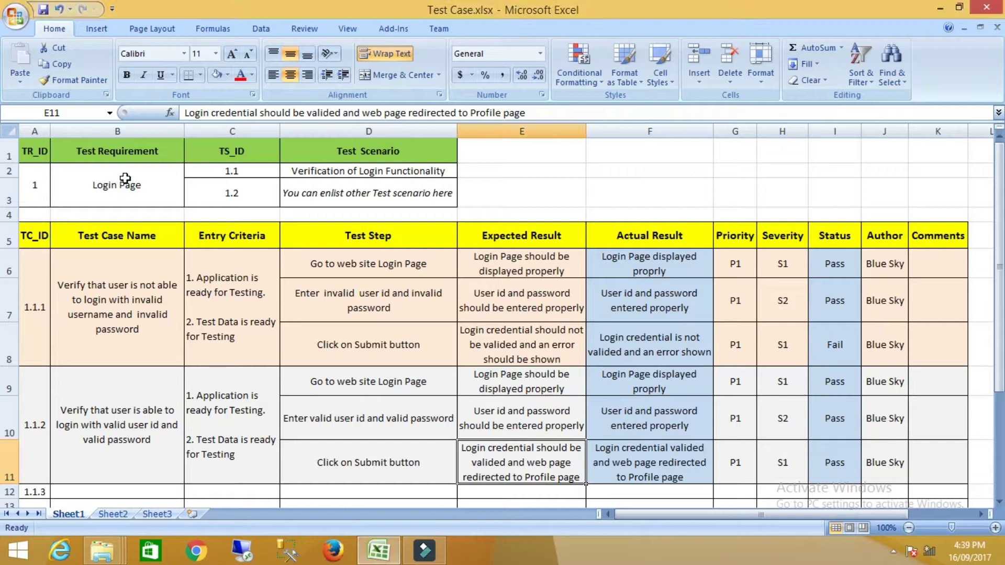
click(125, 179)
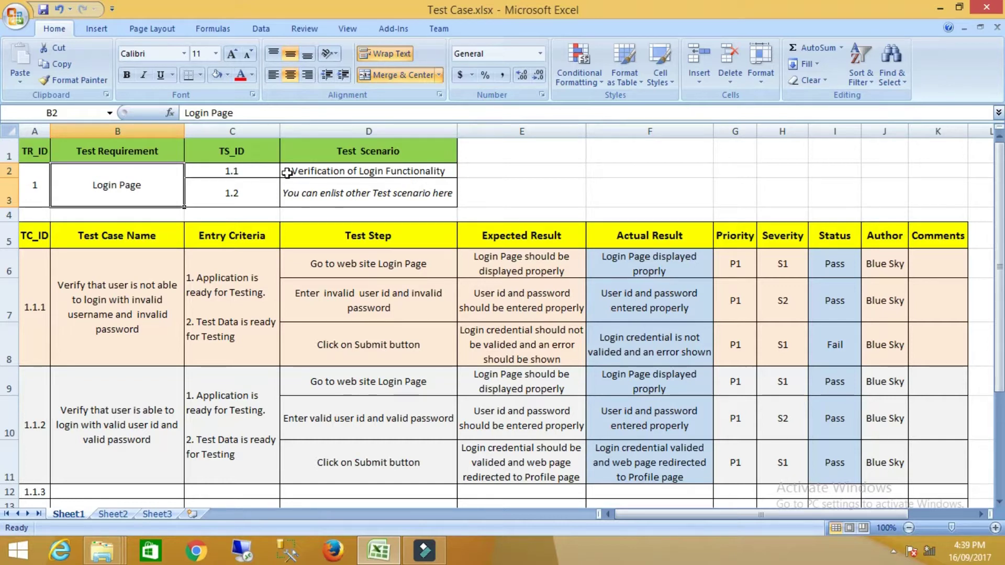
click(314, 169)
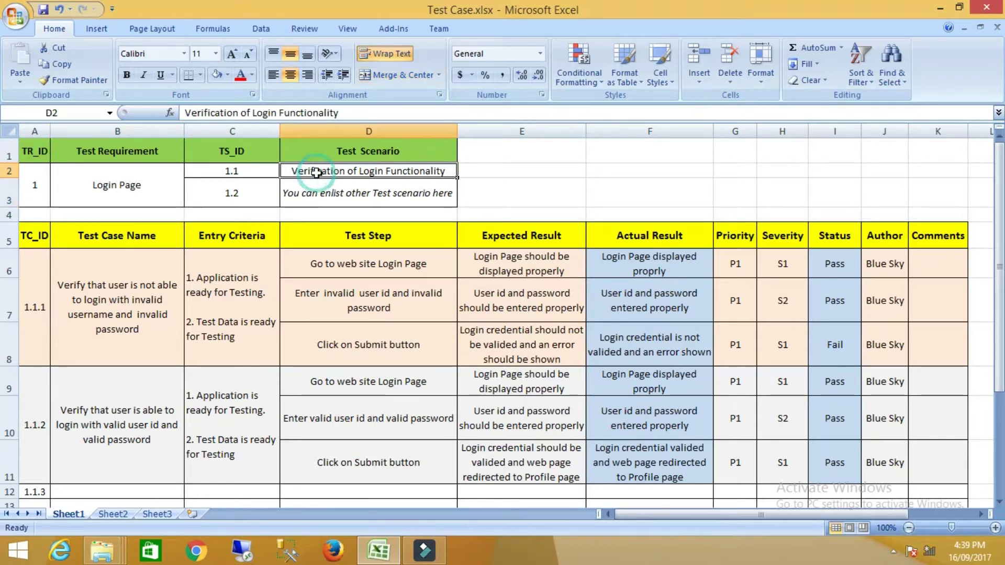
click(96, 152)
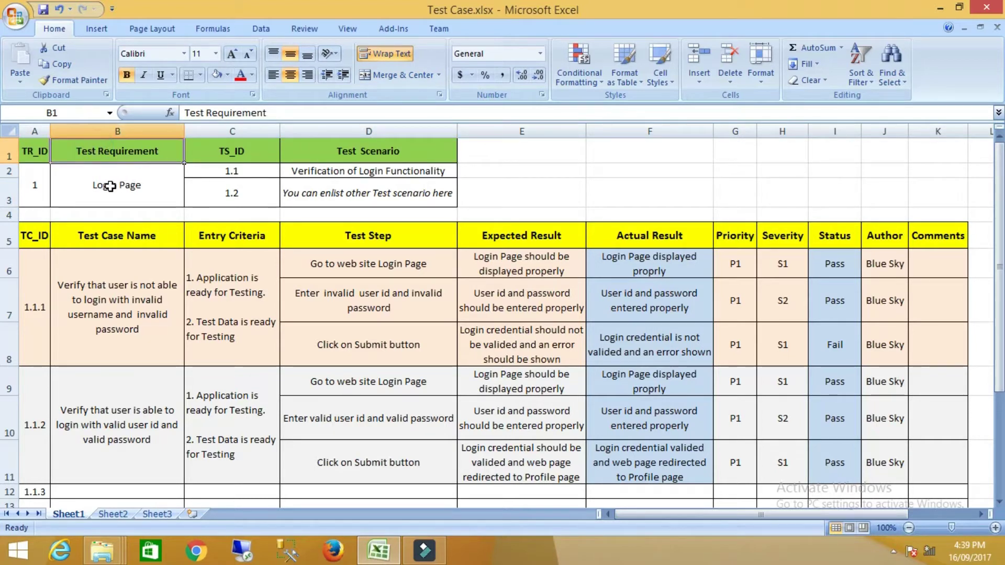
click(140, 191)
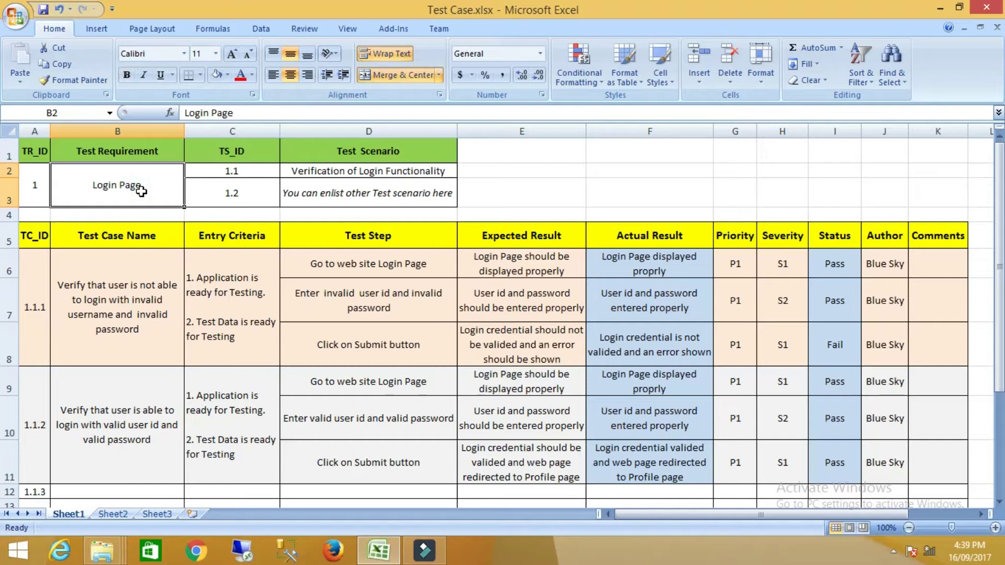
click(30, 192)
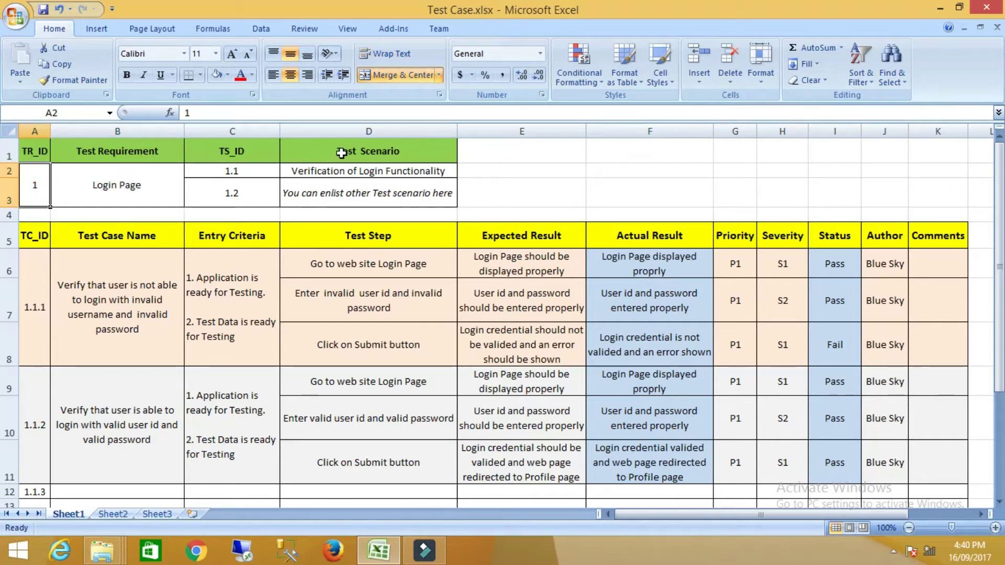
click(342, 153)
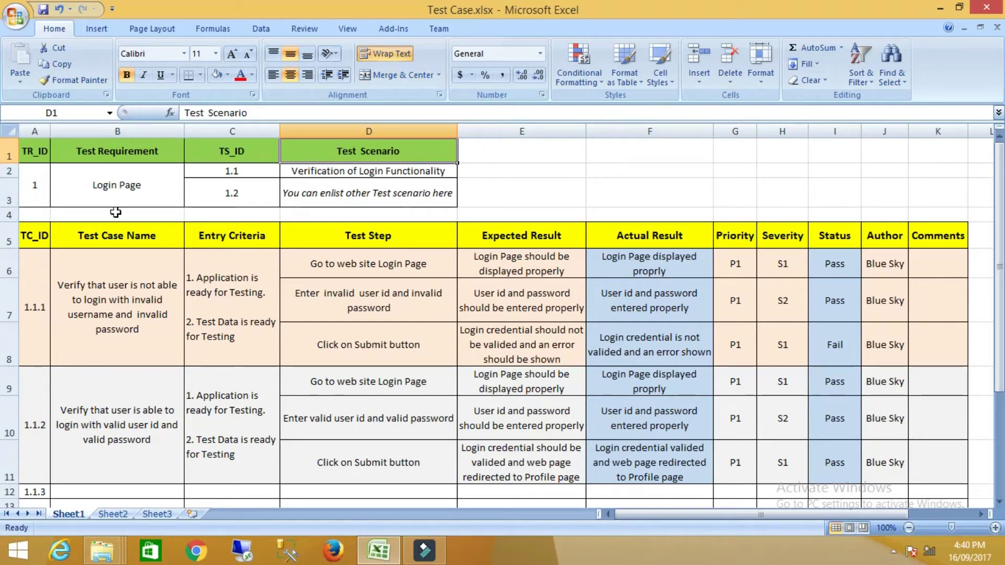
click(314, 173)
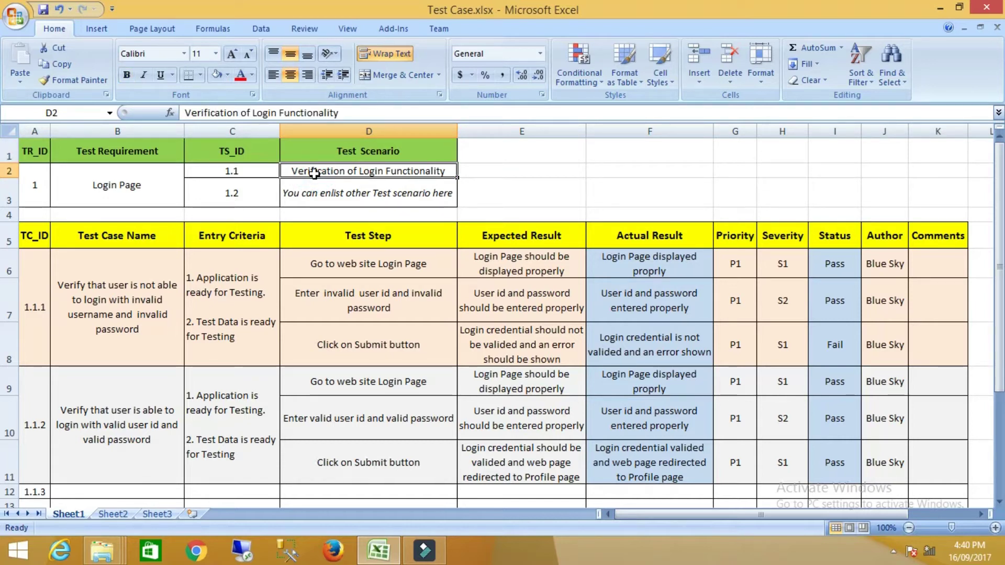
click(341, 194)
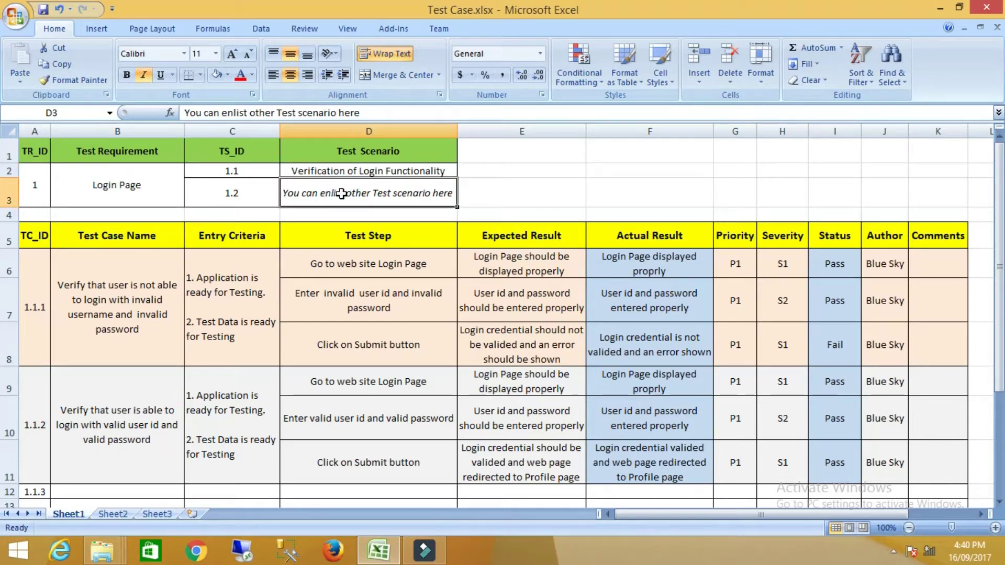
click(239, 169)
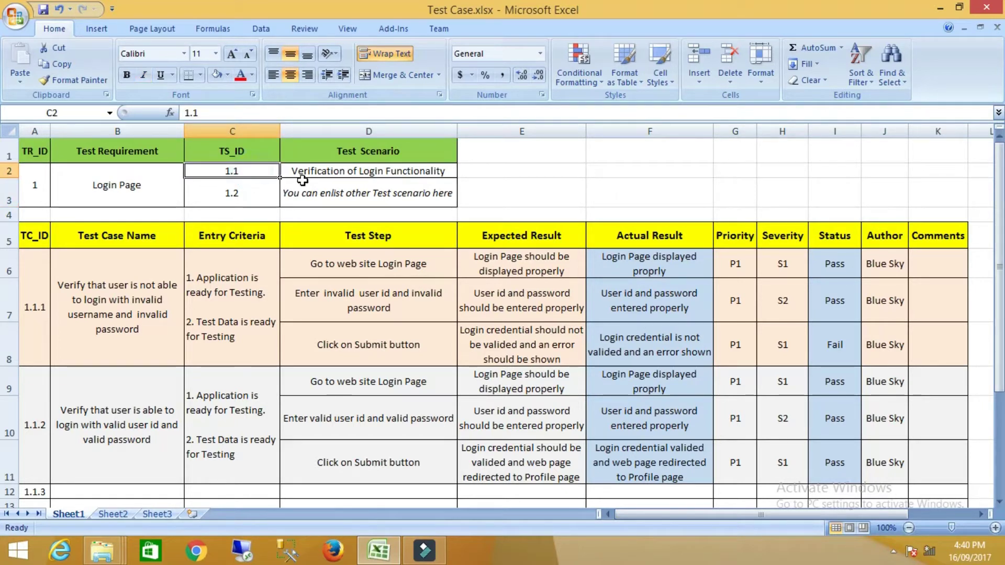
click(229, 195)
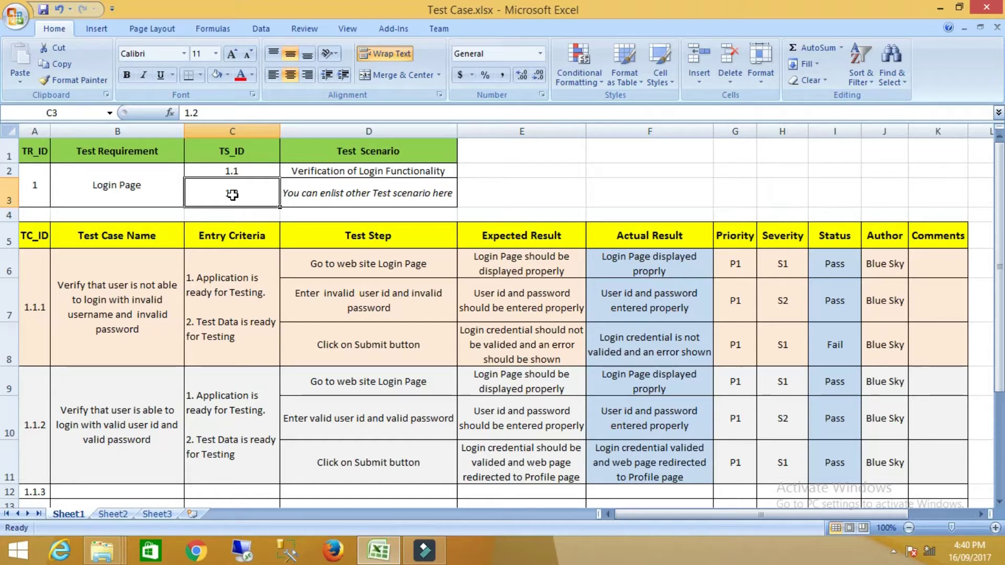
- Examine the test case table and trace test case 1.1.1's ID and name back to its login scenario and requirement
click(43, 232)
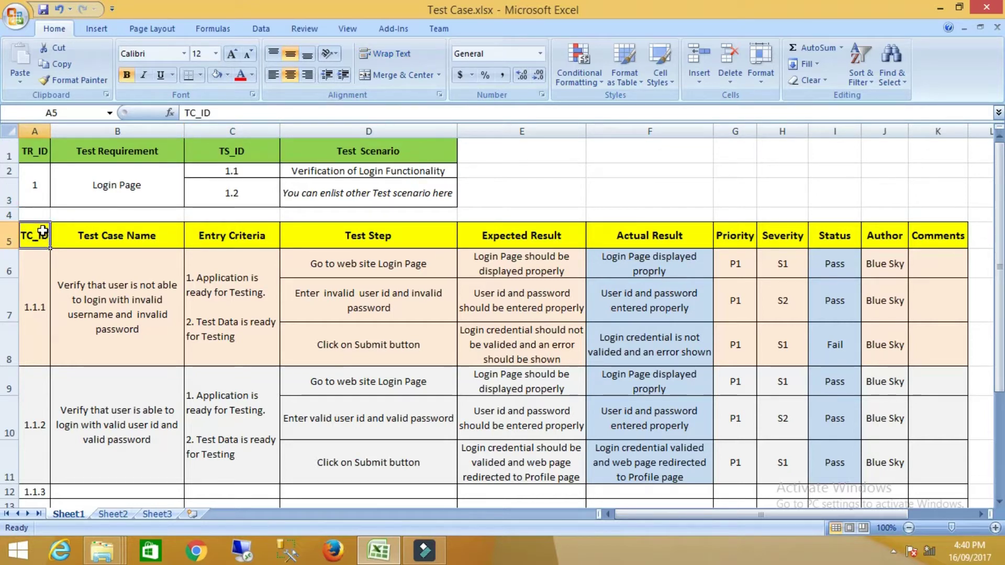
drag(43, 232, 915, 398)
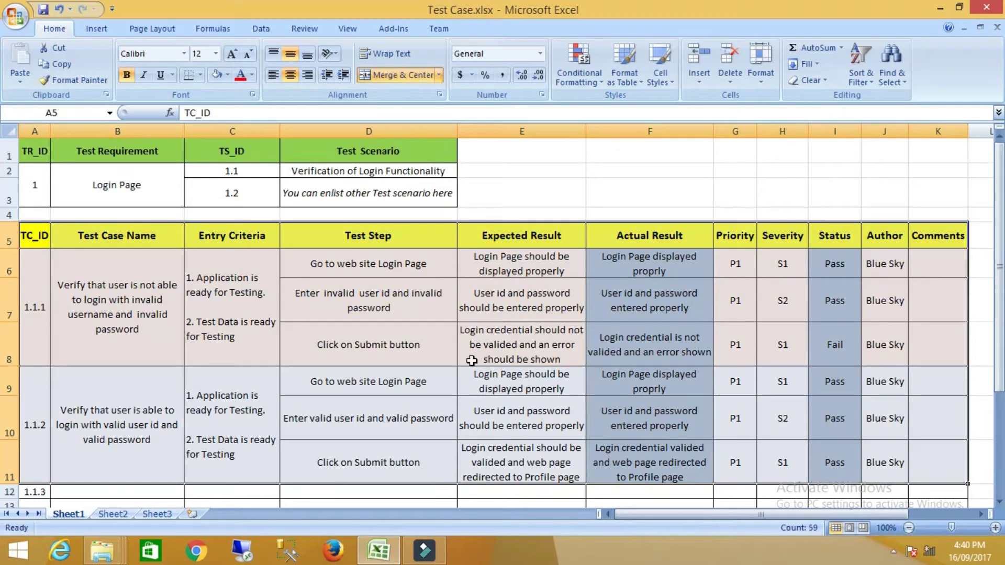
click(103, 312)
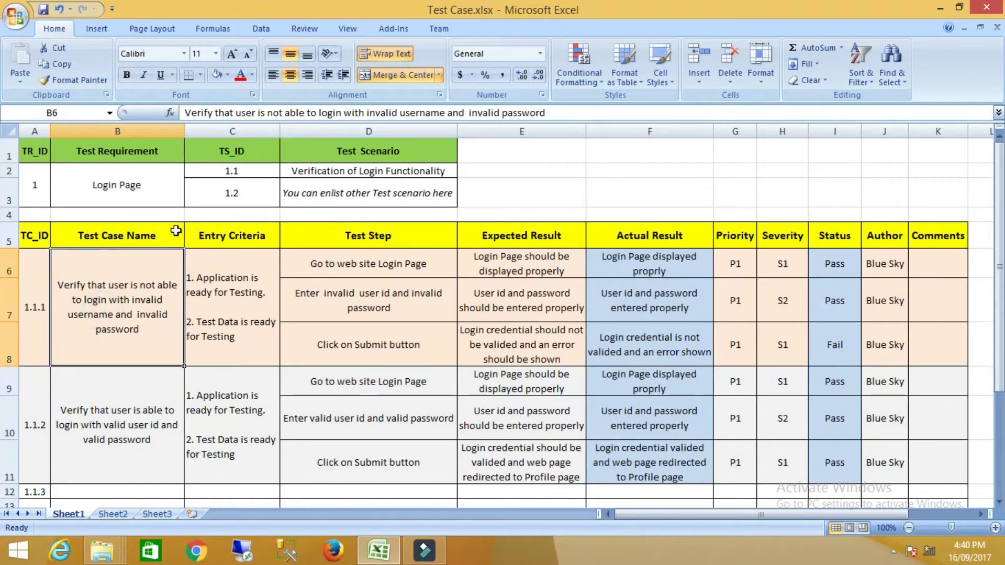
click(323, 173)
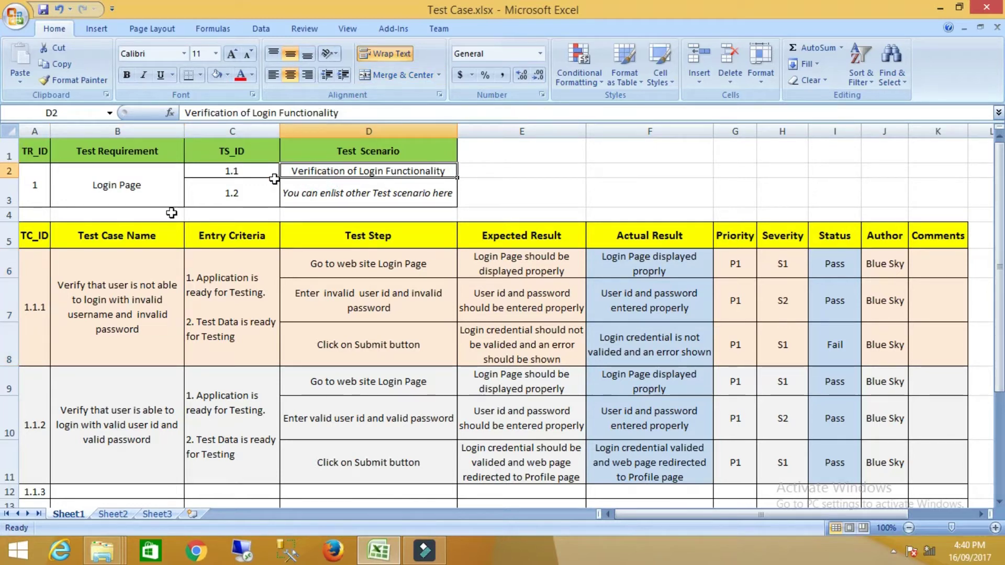
click(144, 314)
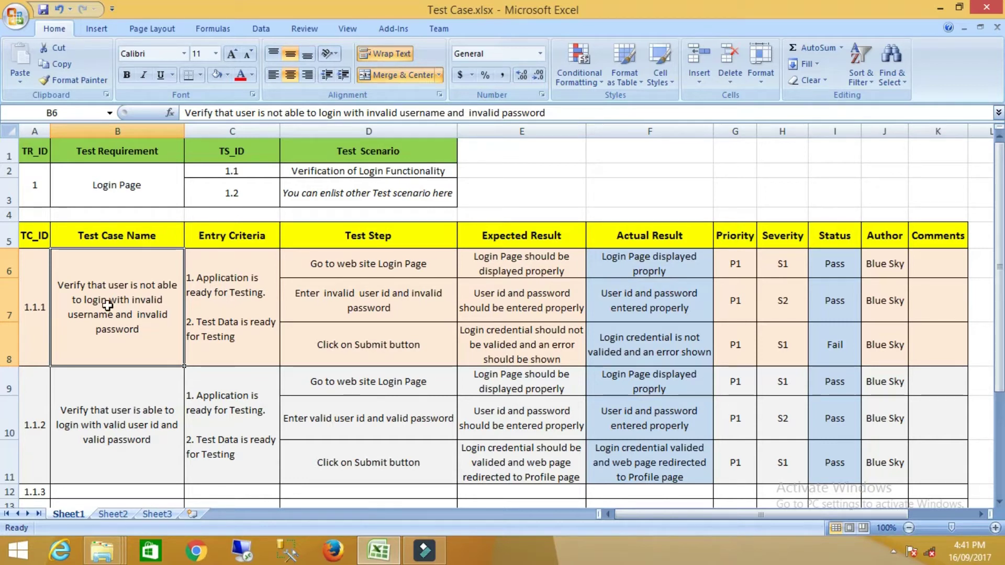
click(38, 276)
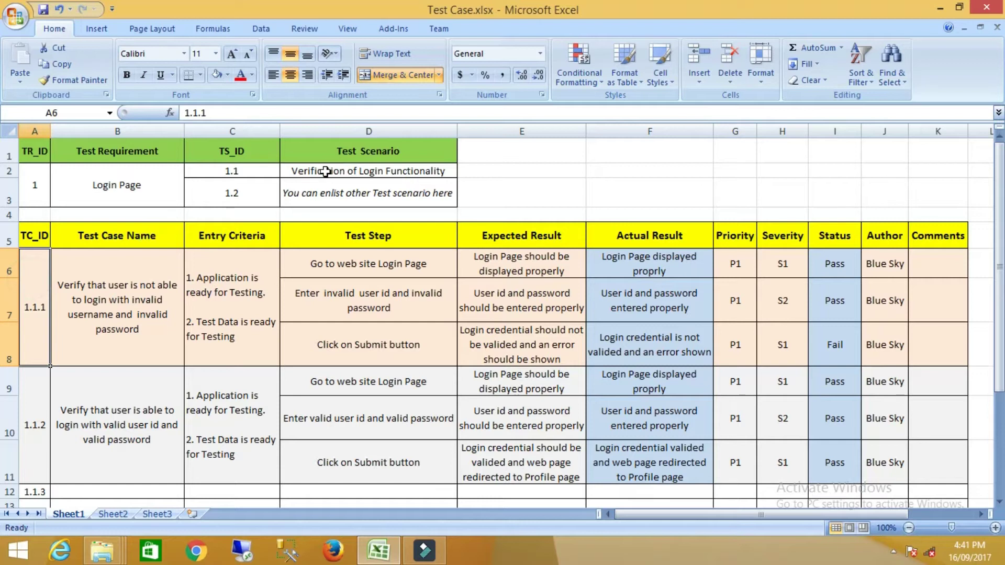
click(325, 172)
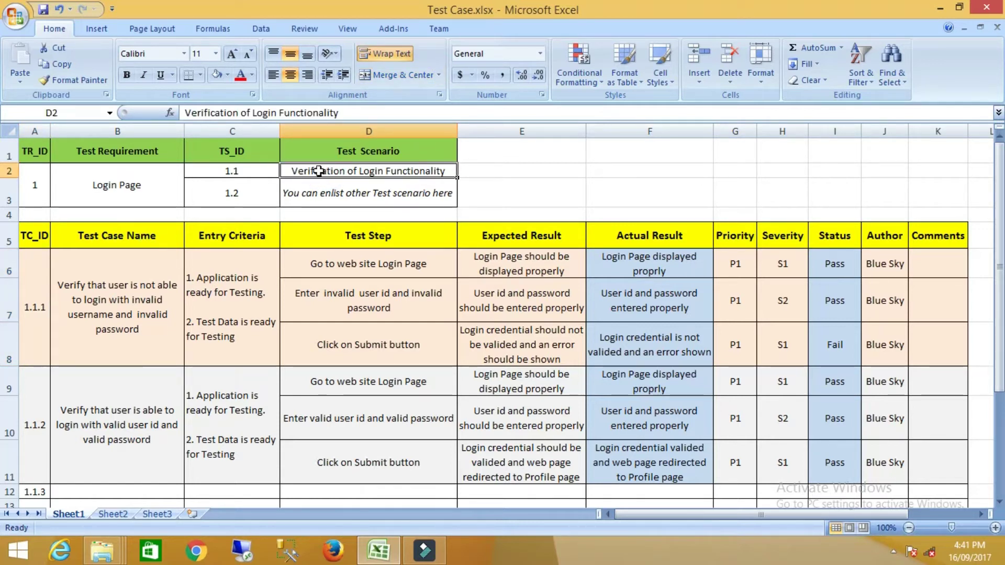
click(84, 185)
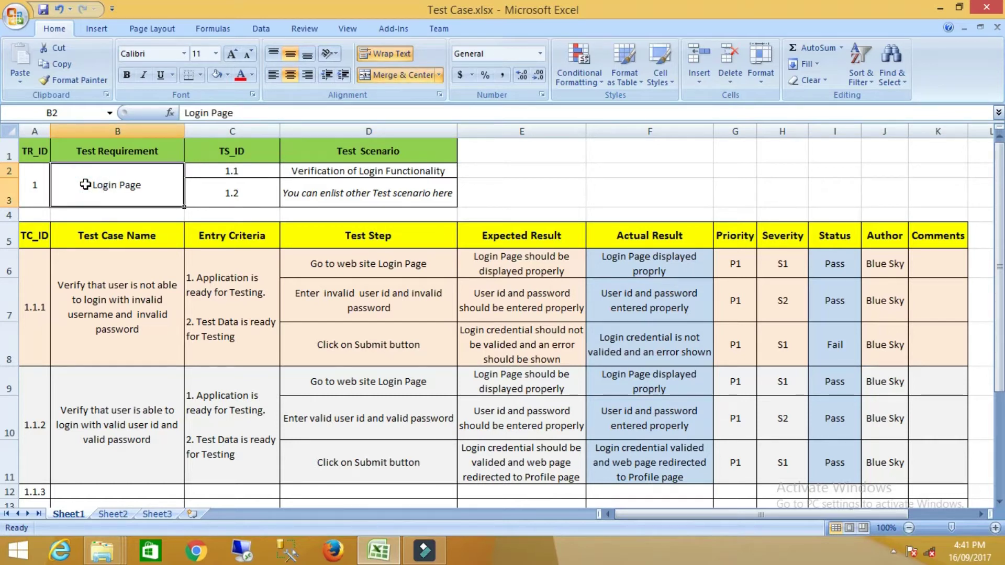
click(32, 294)
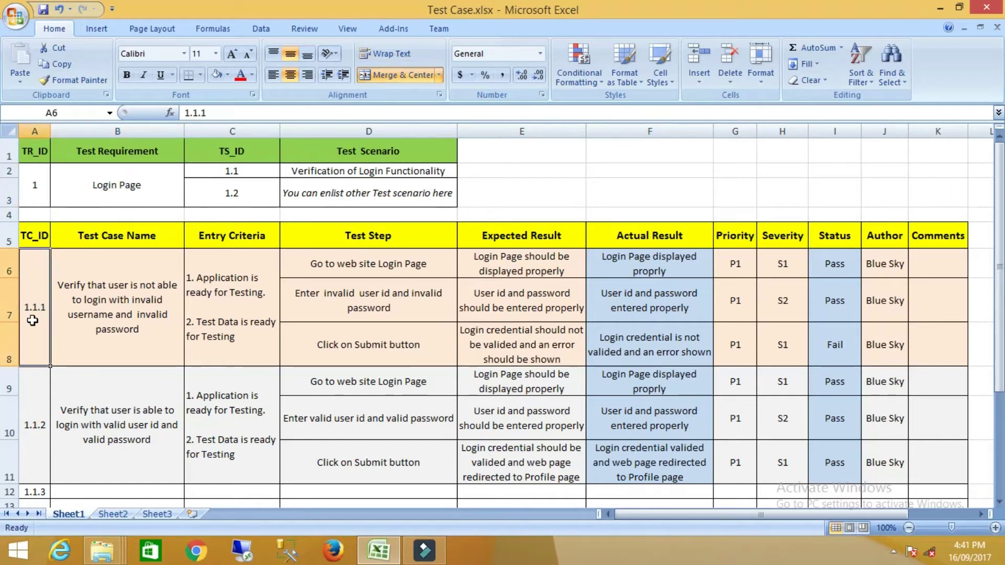
click(107, 311)
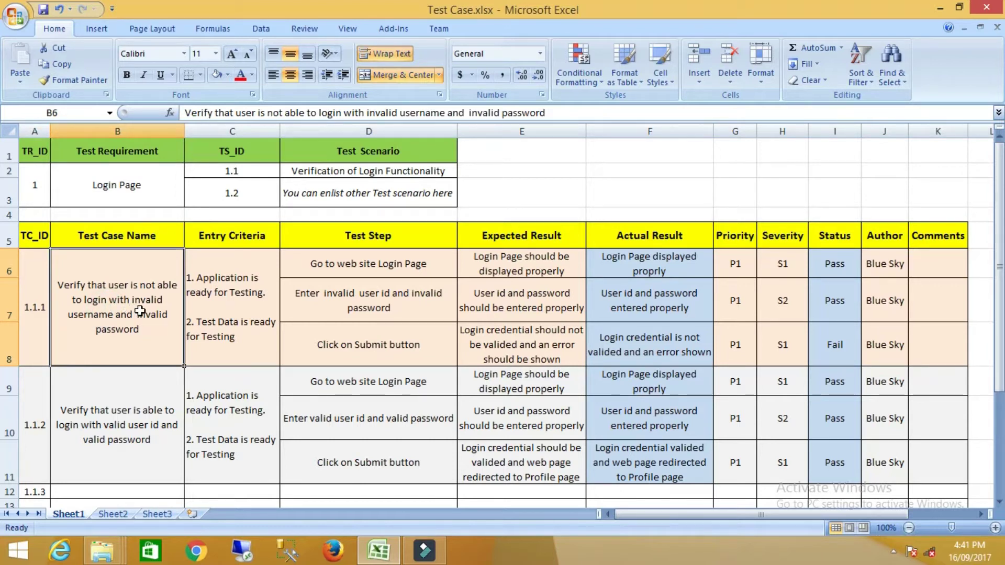
- Examine test case 1.1.1's entry criteria and first test step, along with the Expected Result and Actual Result columns
click(251, 297)
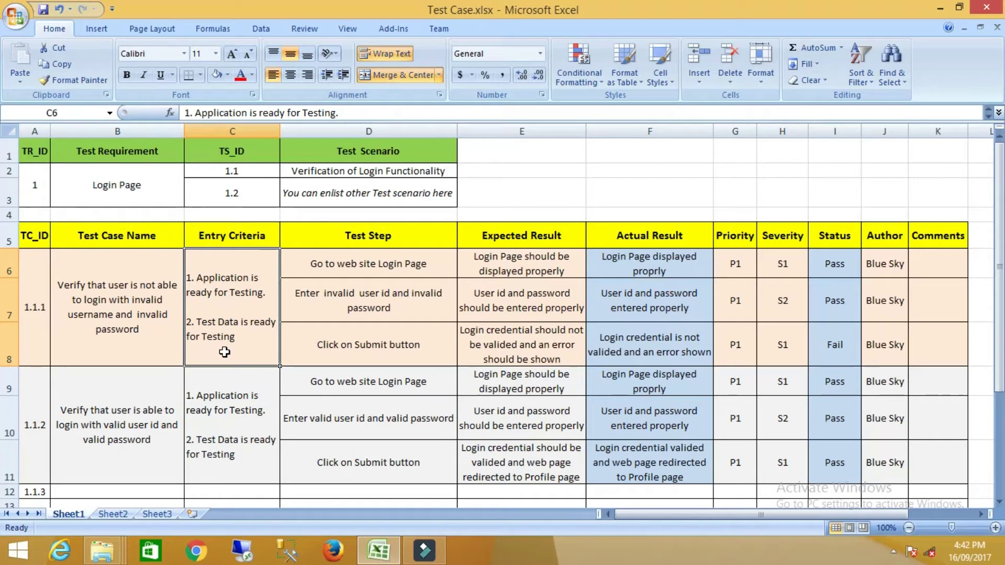
click(315, 245)
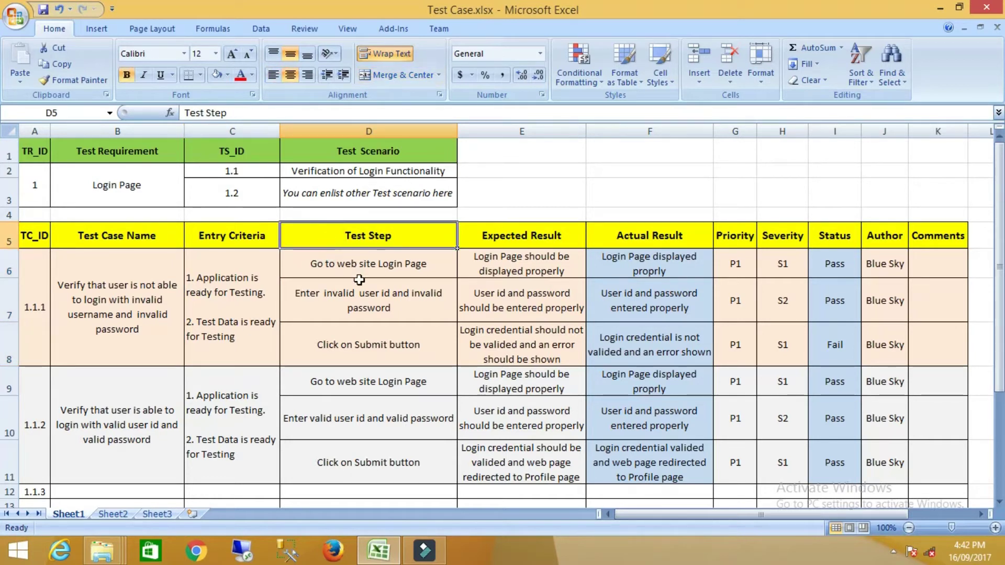
click(147, 321)
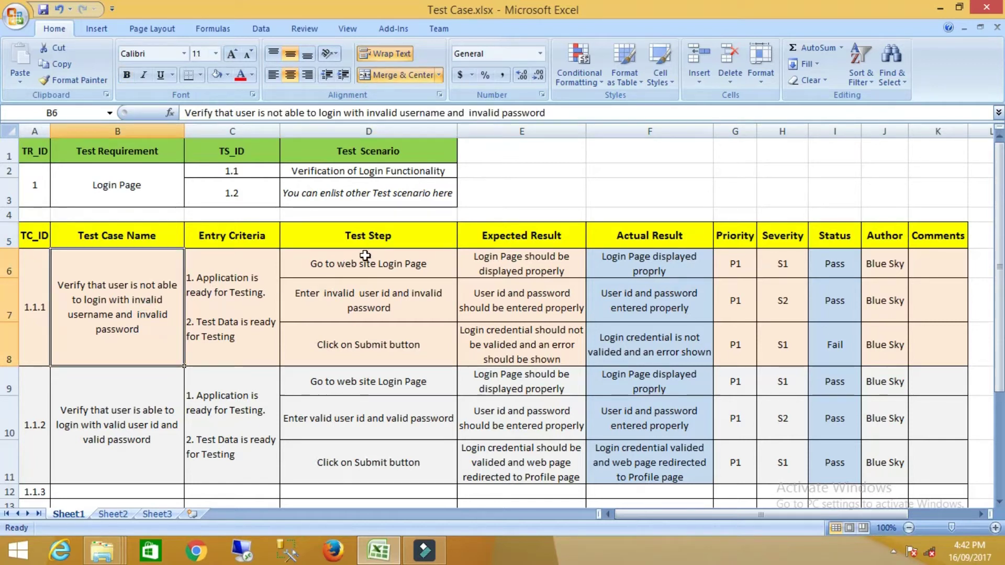
click(376, 263)
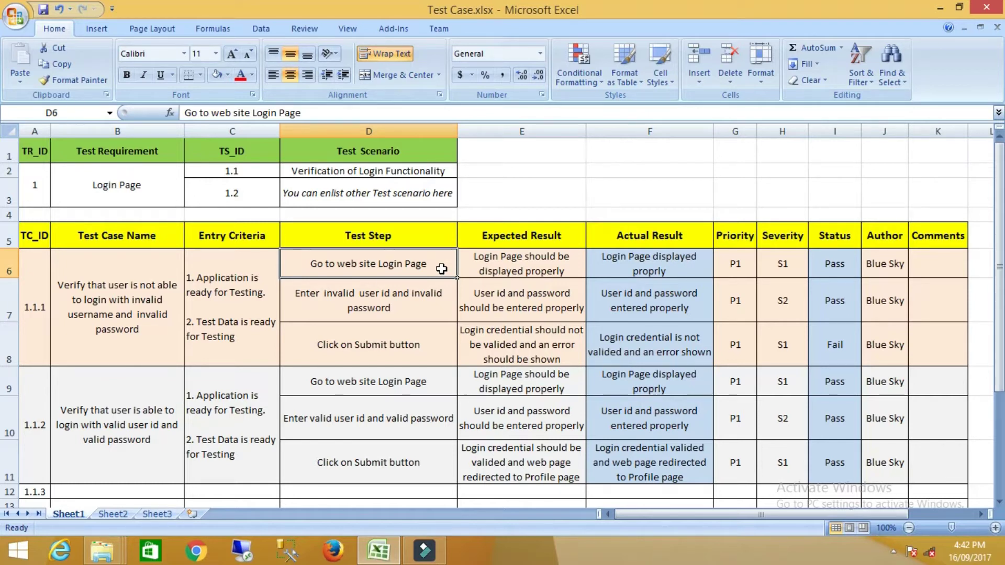
click(513, 272)
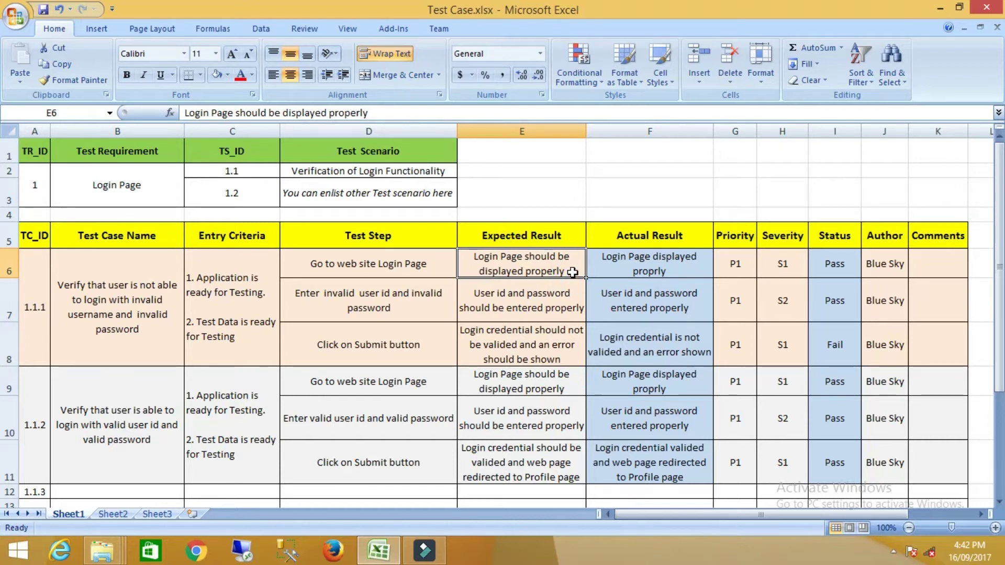
click(387, 271)
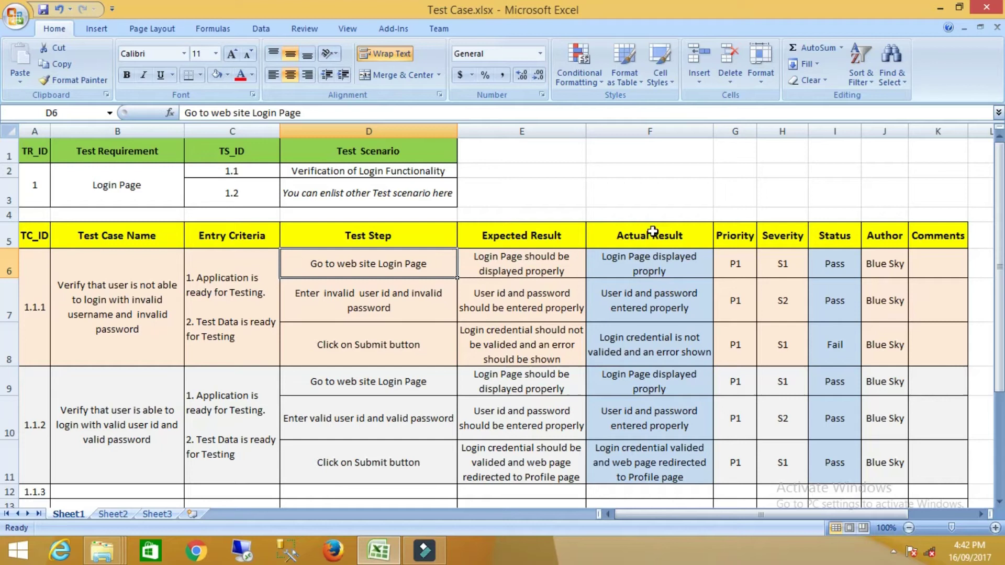
click(669, 239)
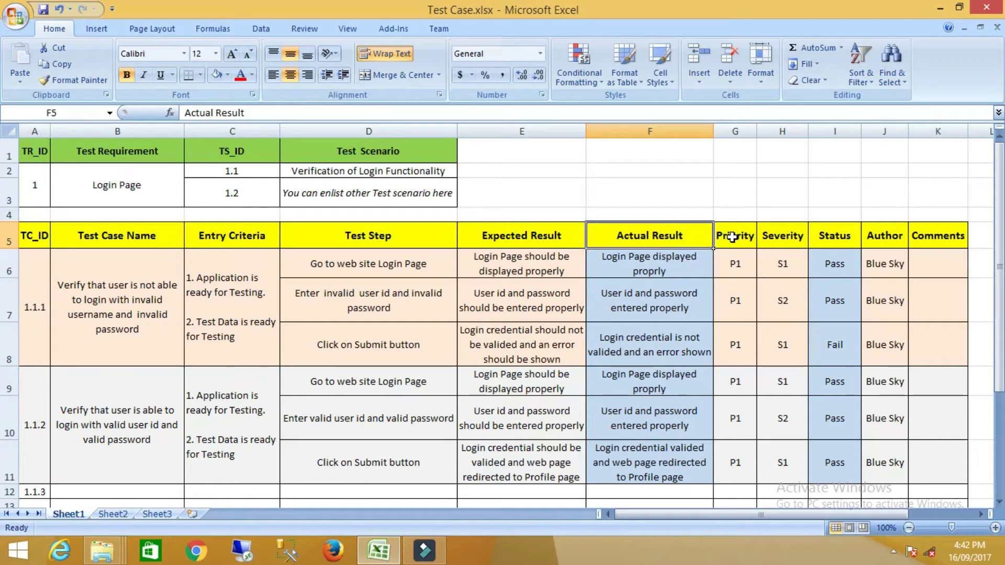
click(532, 237)
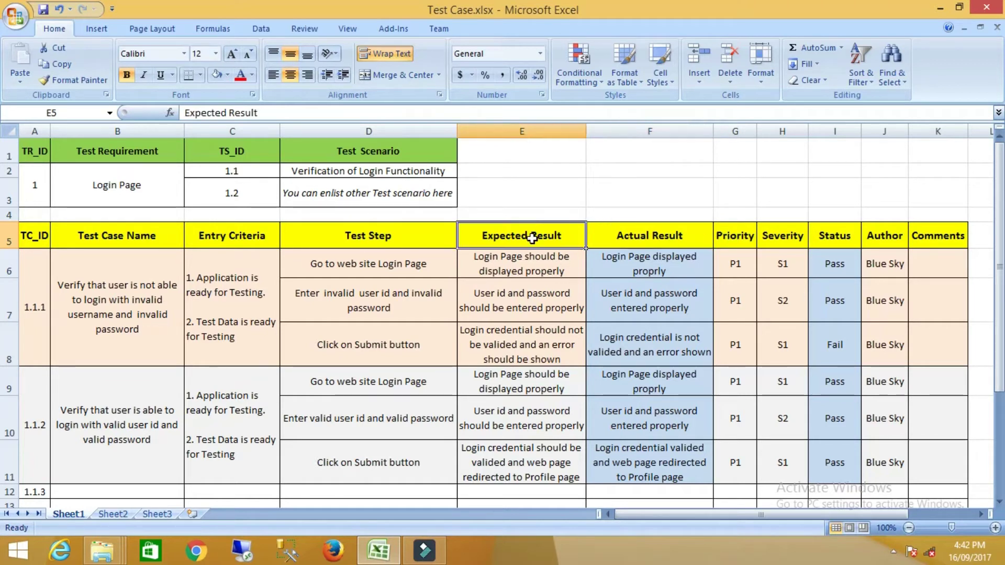
- Review the Priority, Severity, Status and Author entries for the first test step of test case 1.1.1
click(750, 236)
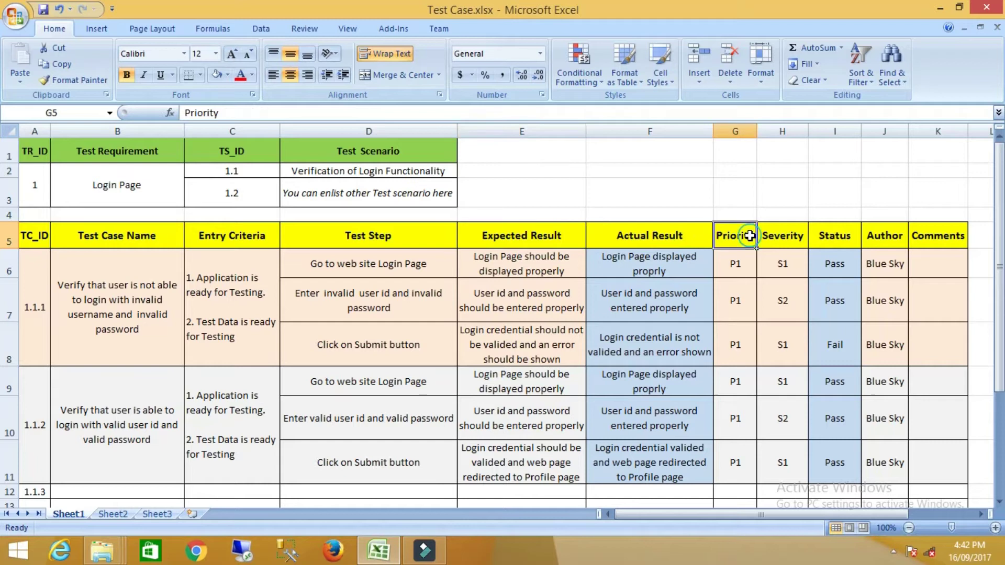
click(742, 264)
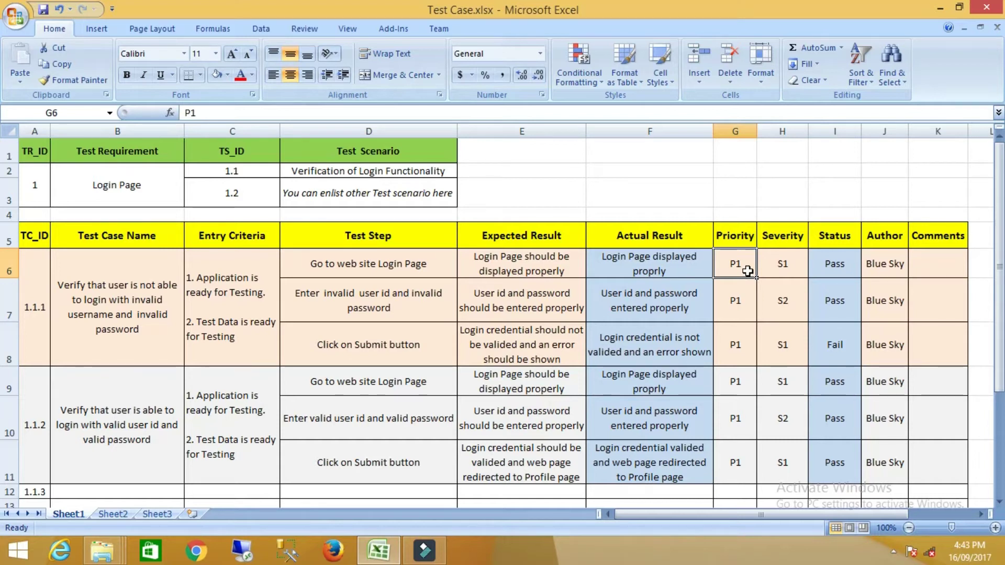
click(779, 237)
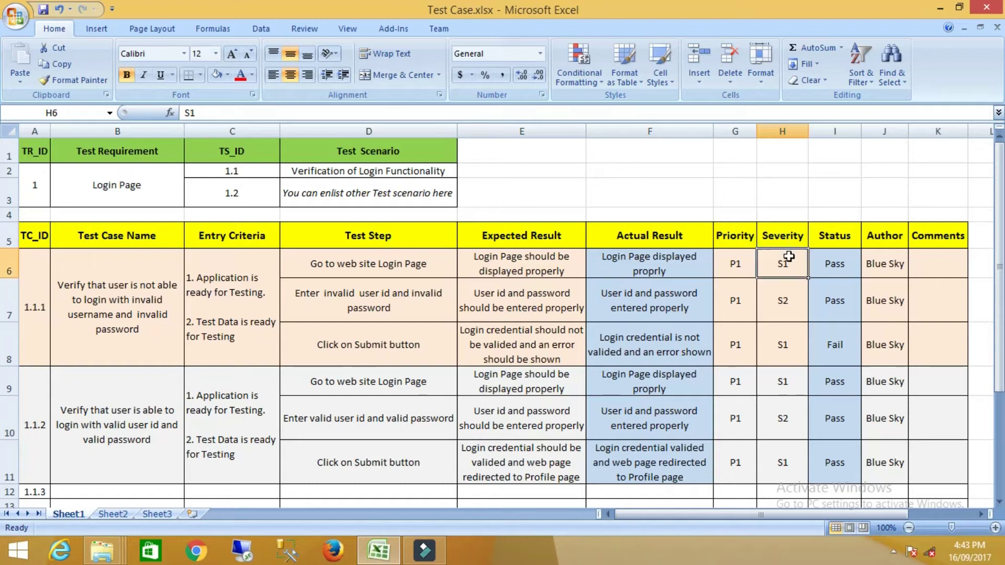
click(789, 257)
click(827, 236)
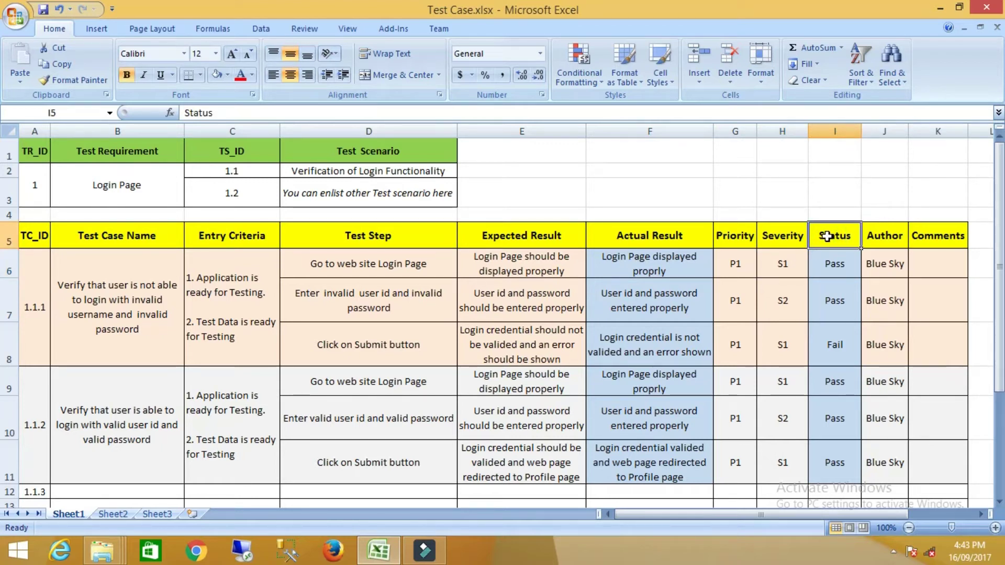
click(832, 265)
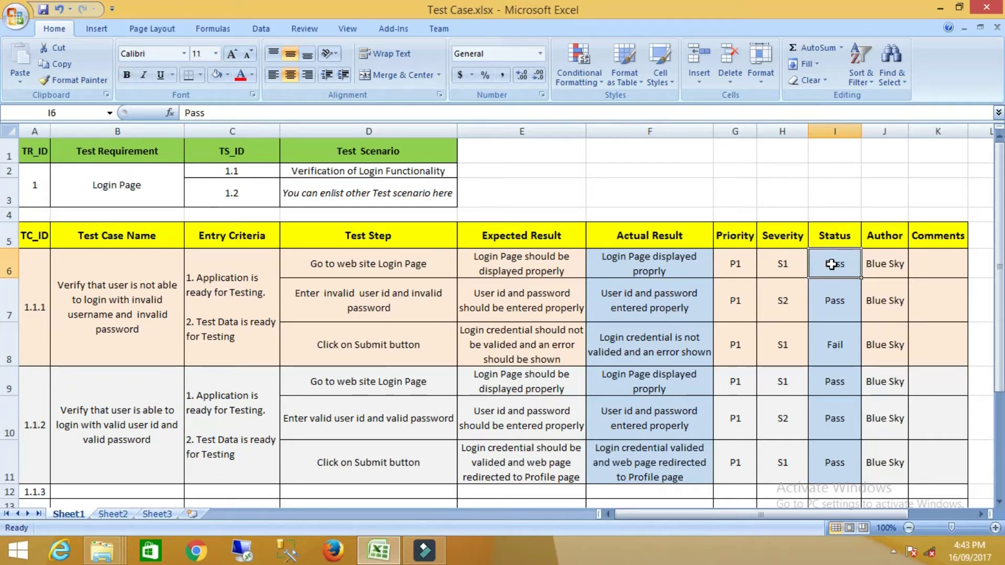
click(890, 260)
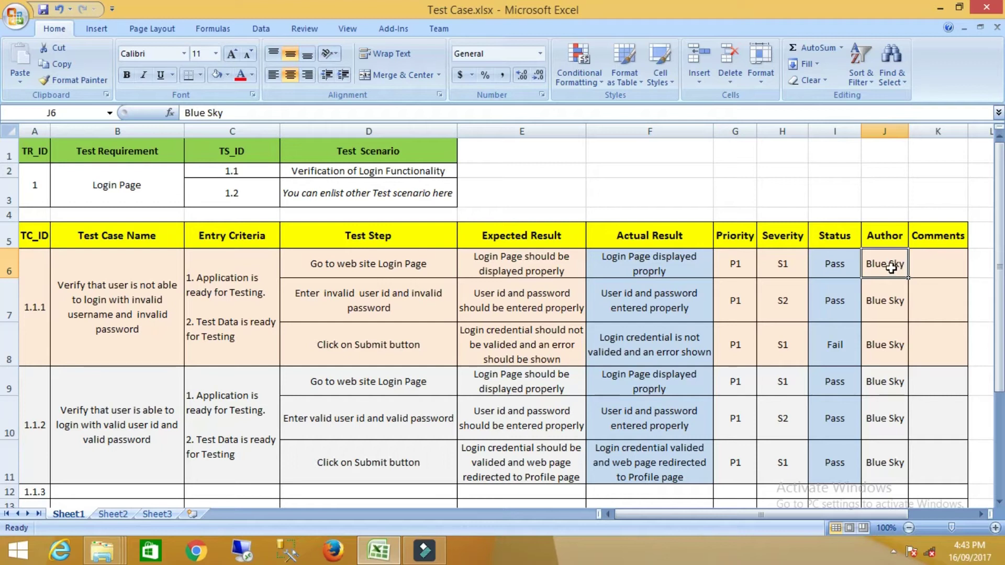
- Review the Comments column for test case 1.1.1's first step, along with its second test step and Expected Result
click(926, 266)
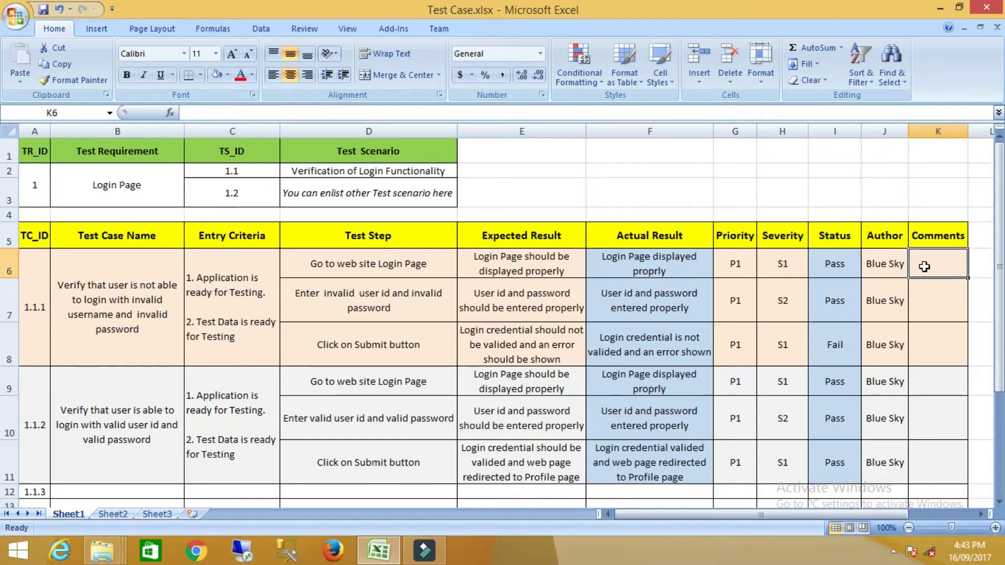
click(378, 271)
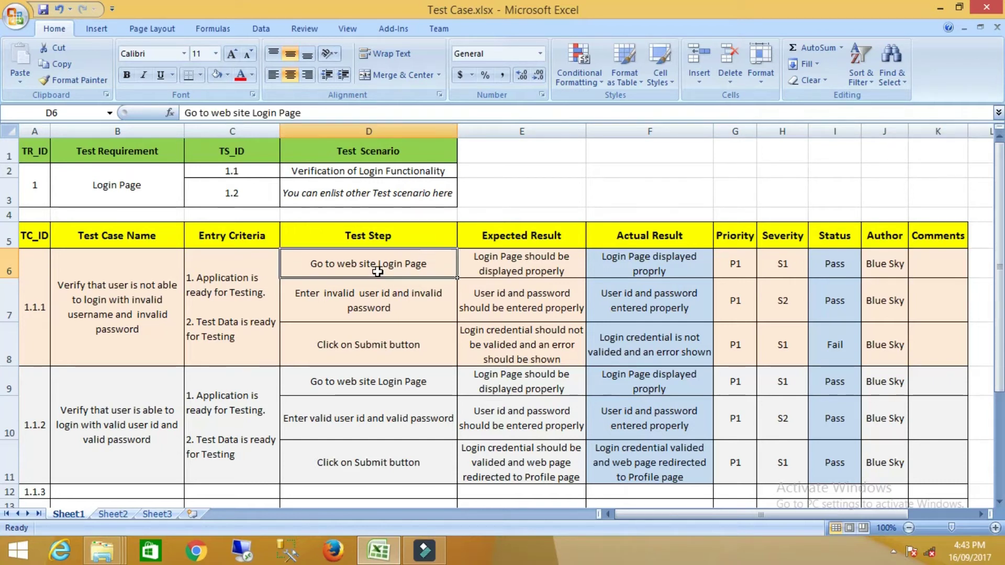
click(388, 308)
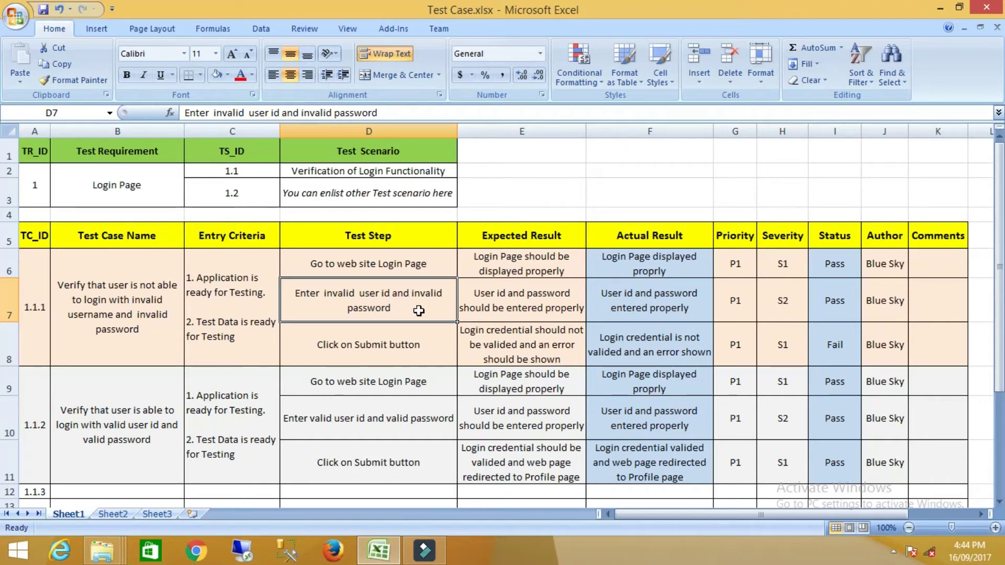
click(504, 319)
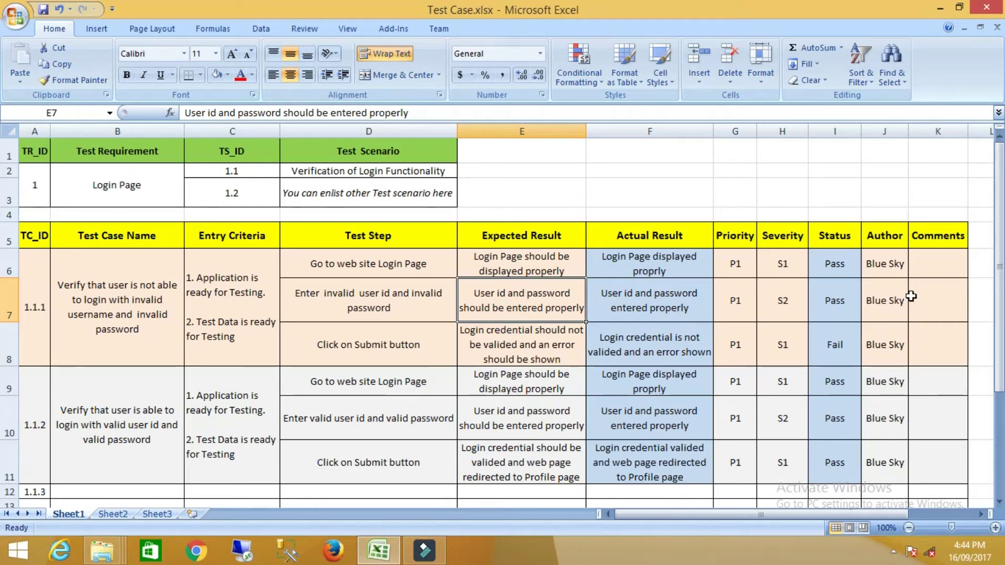
- Examine test case 1.1.1's Submit button step with its Expected Result, Priority and Severity
click(358, 345)
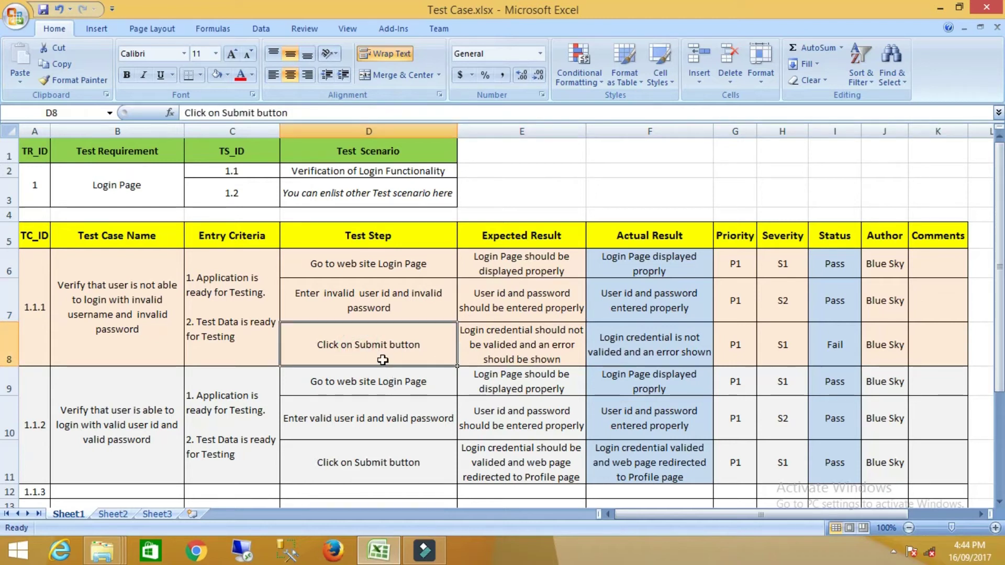
click(473, 359)
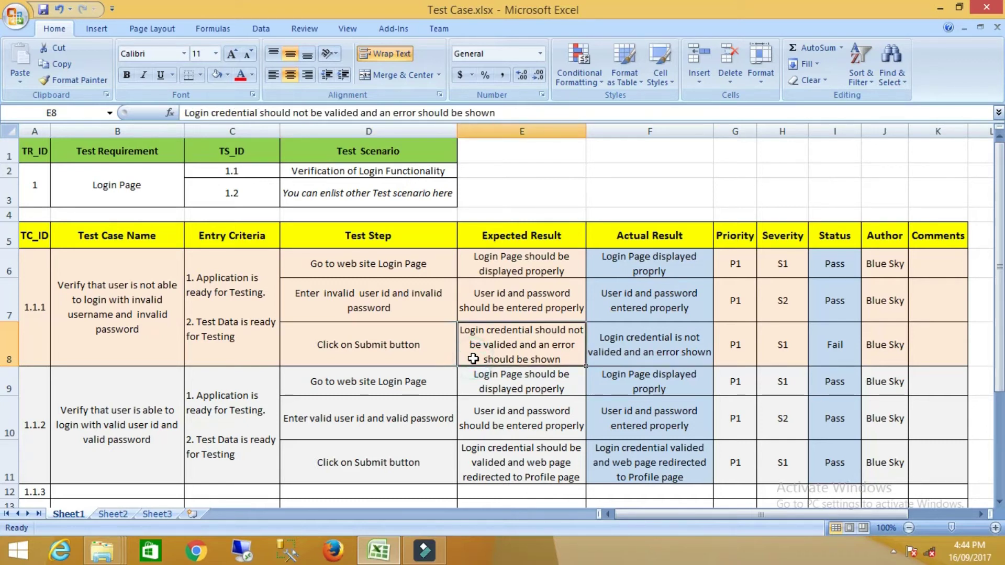
click(741, 353)
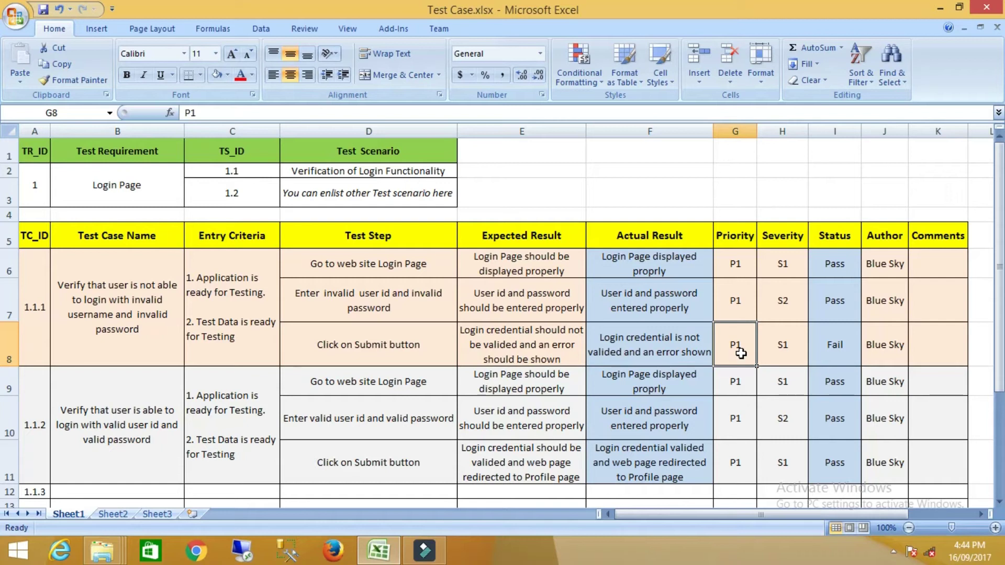
click(789, 354)
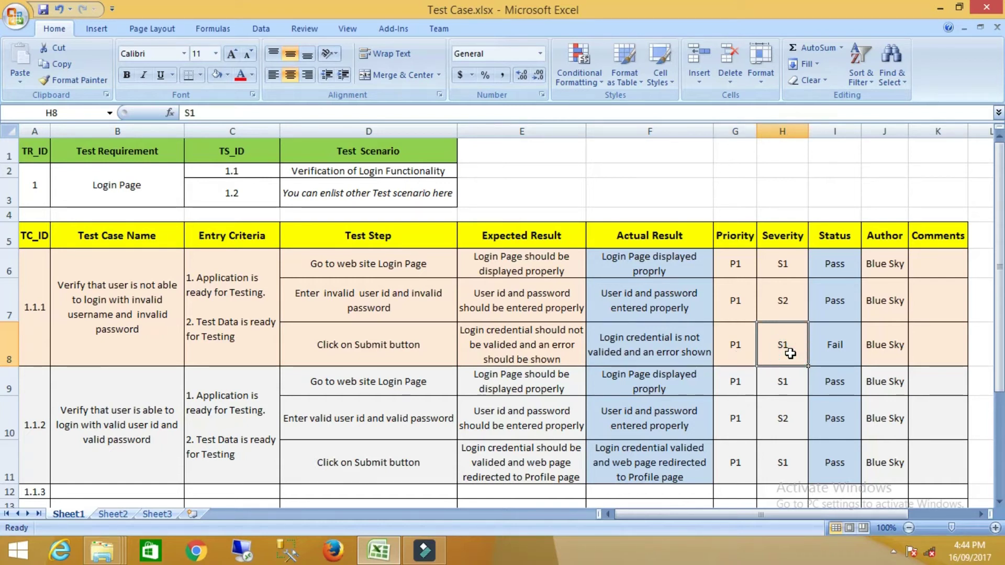
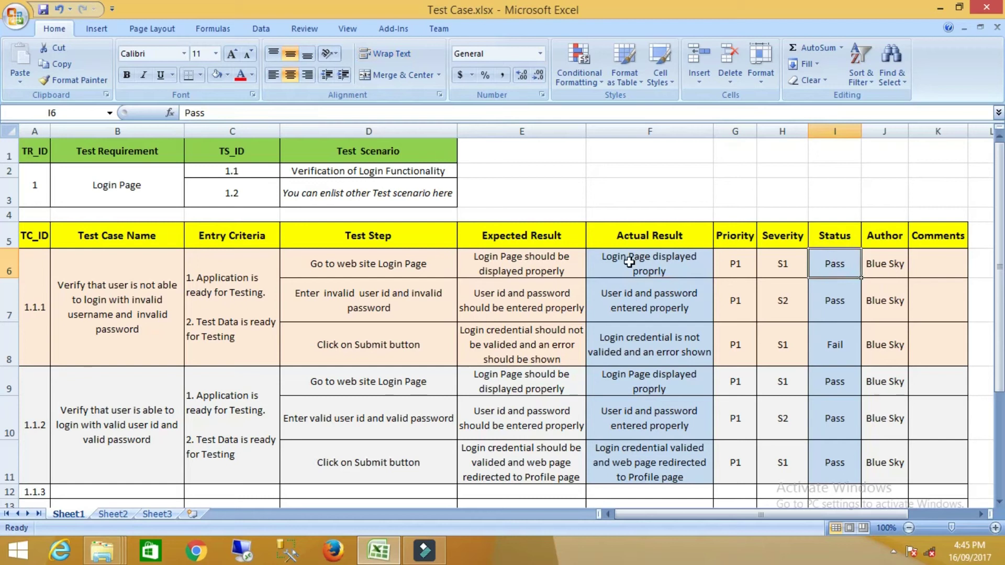
- Compare the Expected Result, Actual Result and Status of test case 1.1.1's login page step
click(625, 272)
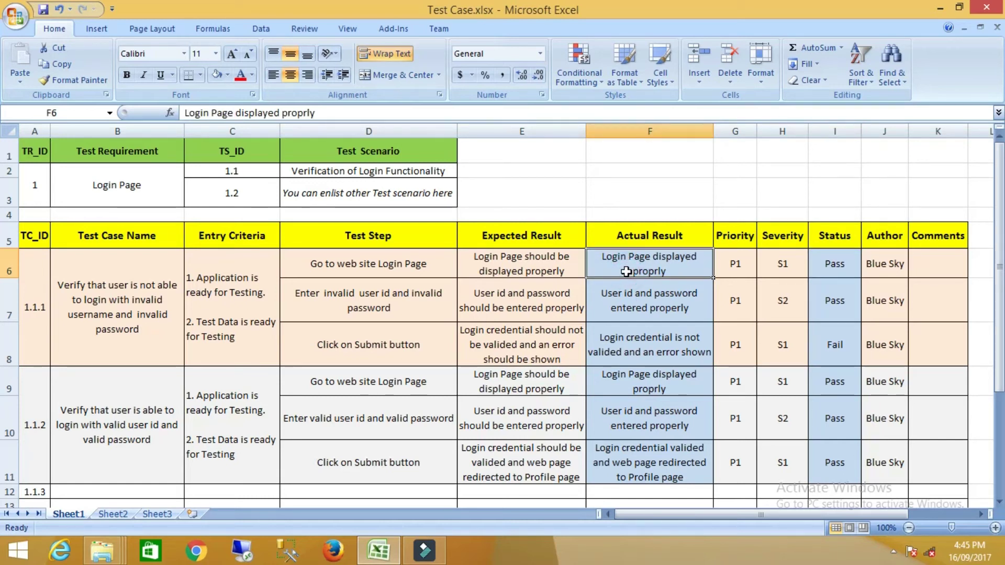
click(425, 276)
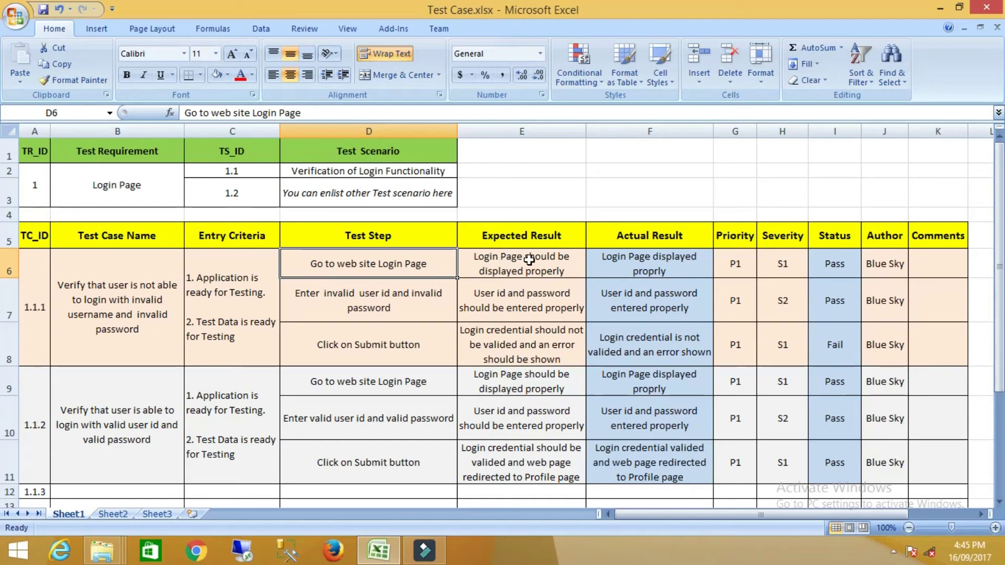
click(556, 261)
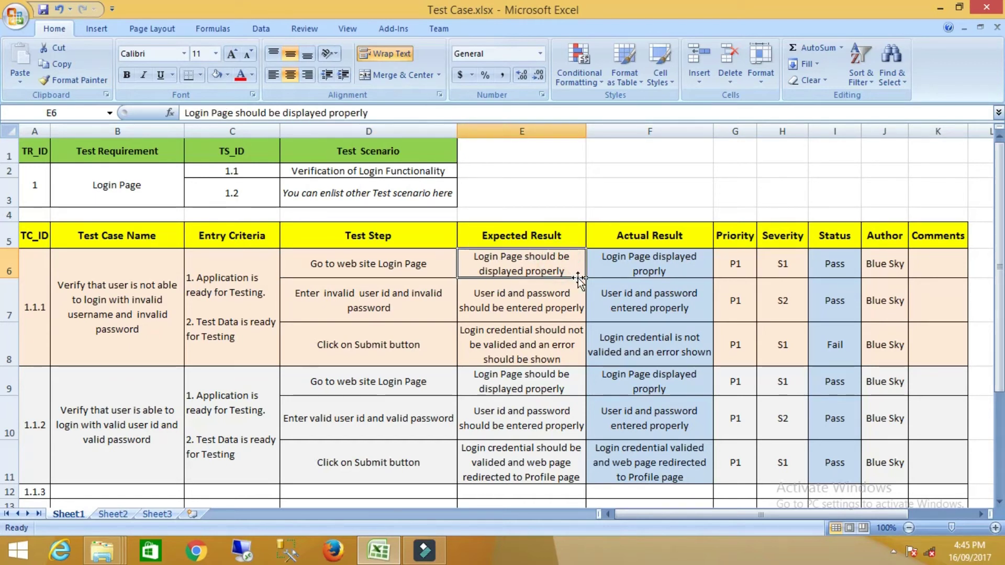
click(683, 268)
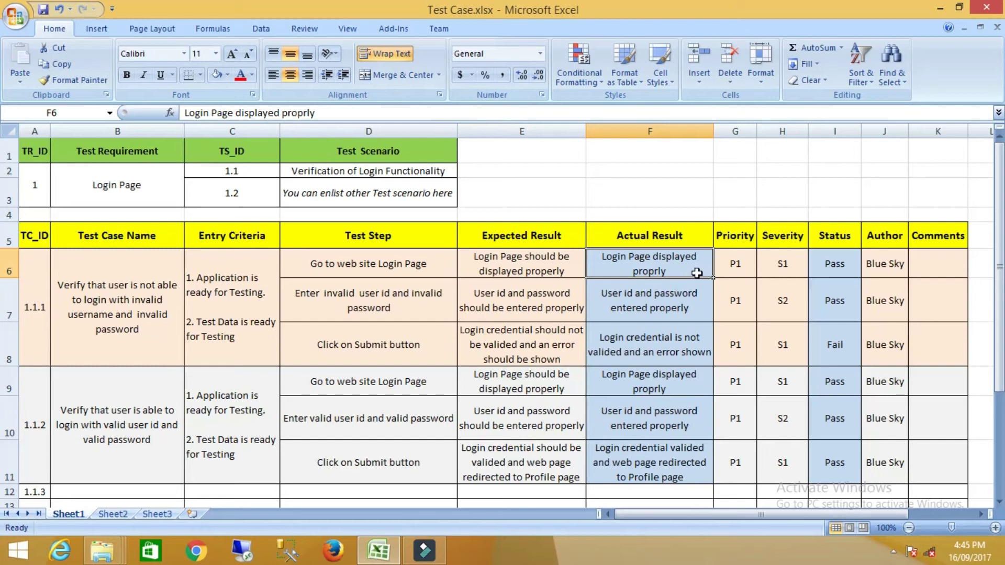
click(843, 267)
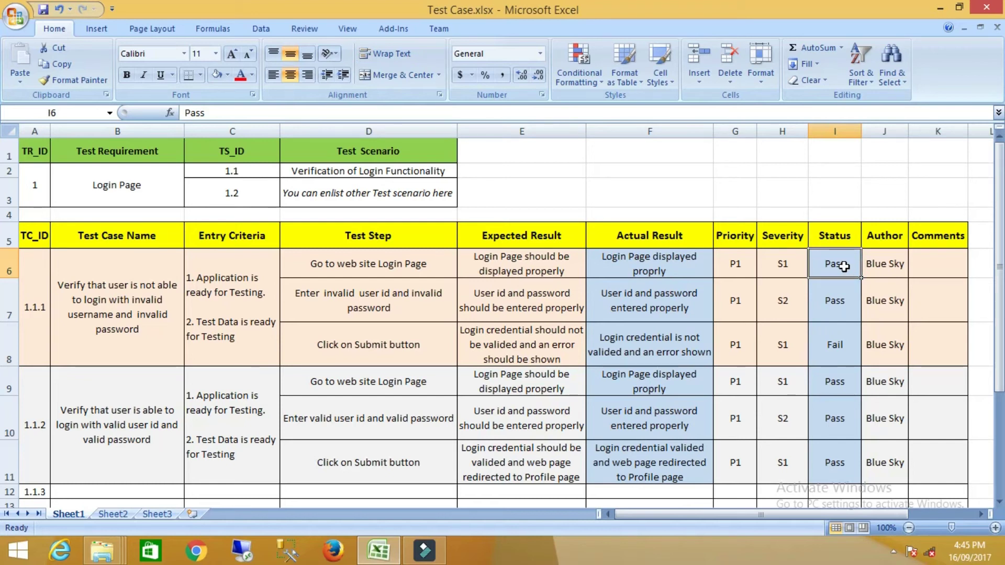
key(super+c)
- Check the Actual Result and Status of test case 1.1.1's step for entering an invalid user id and password
click(378, 286)
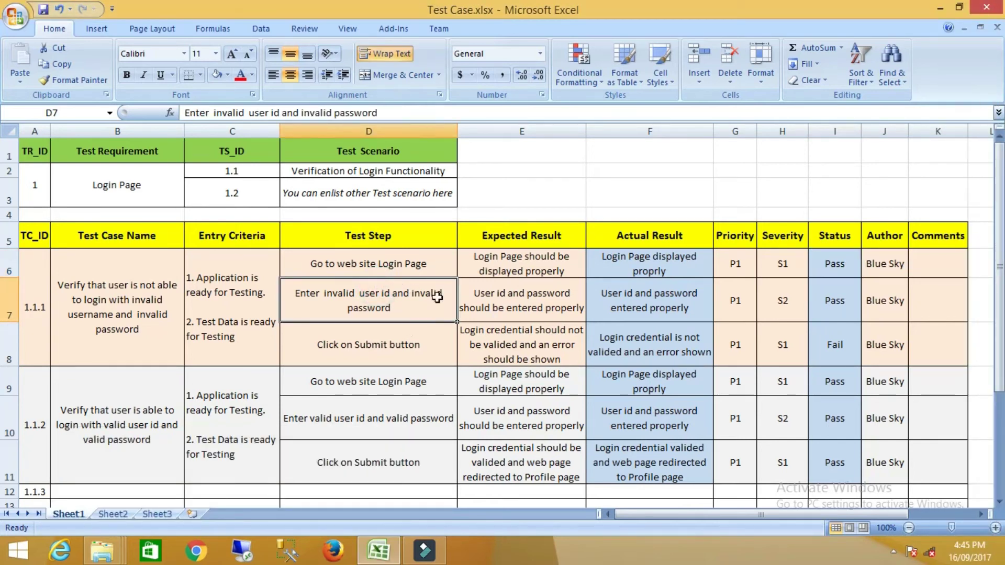
click(660, 309)
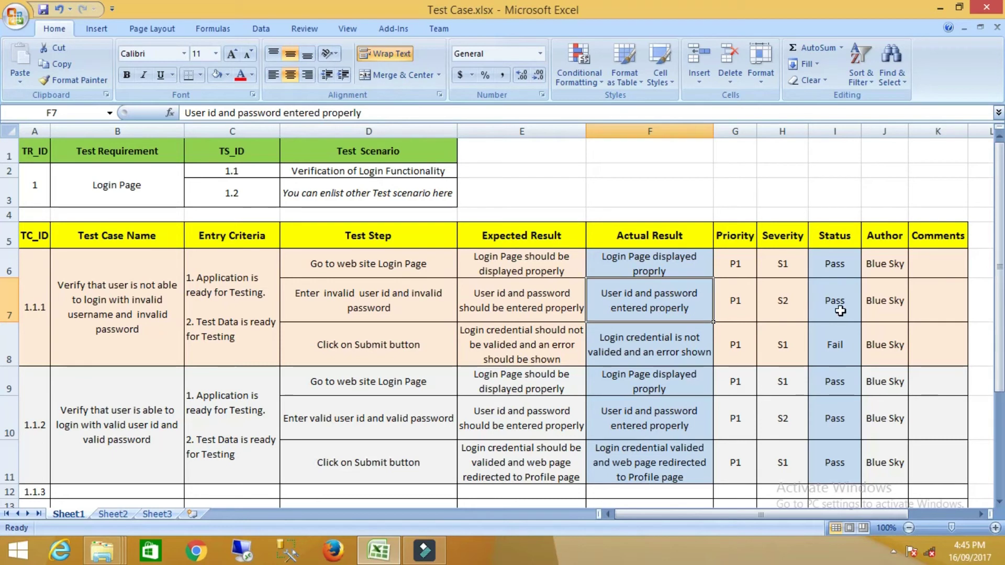
click(840, 311)
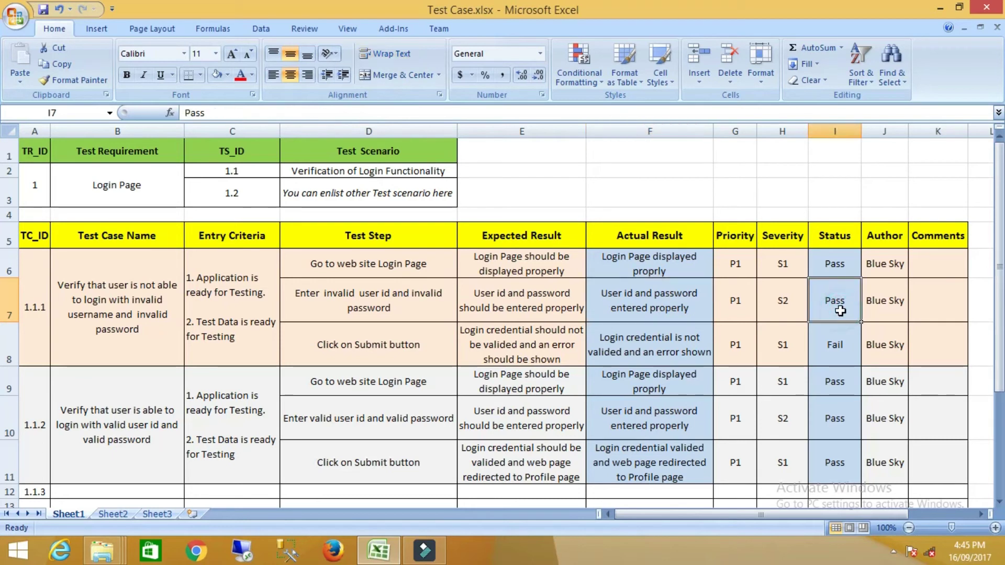
- Check the Actual Result of test case 1.1.1's Submit button step and set its Status to Pass
click(386, 352)
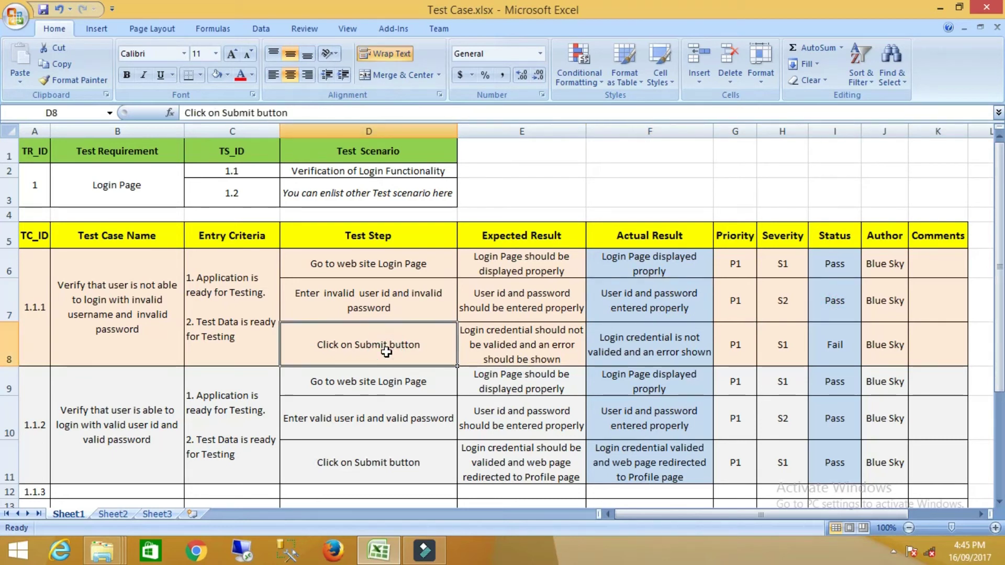
click(634, 343)
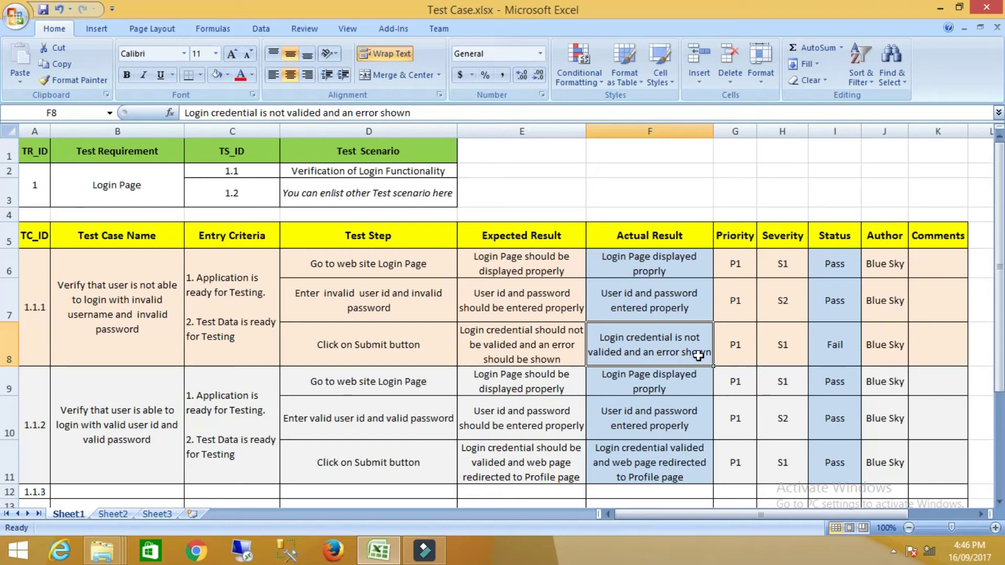
click(843, 347)
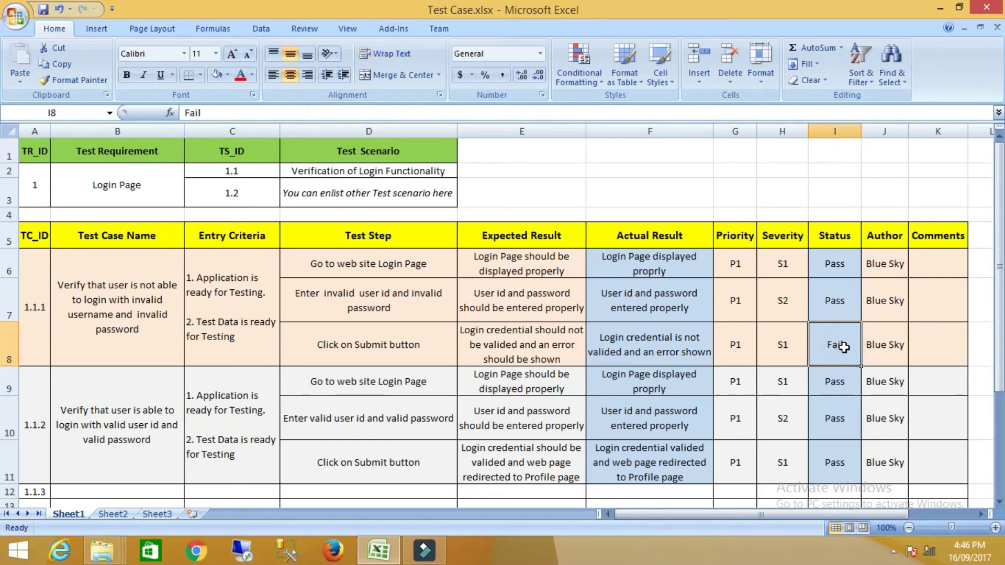
text(Pass)
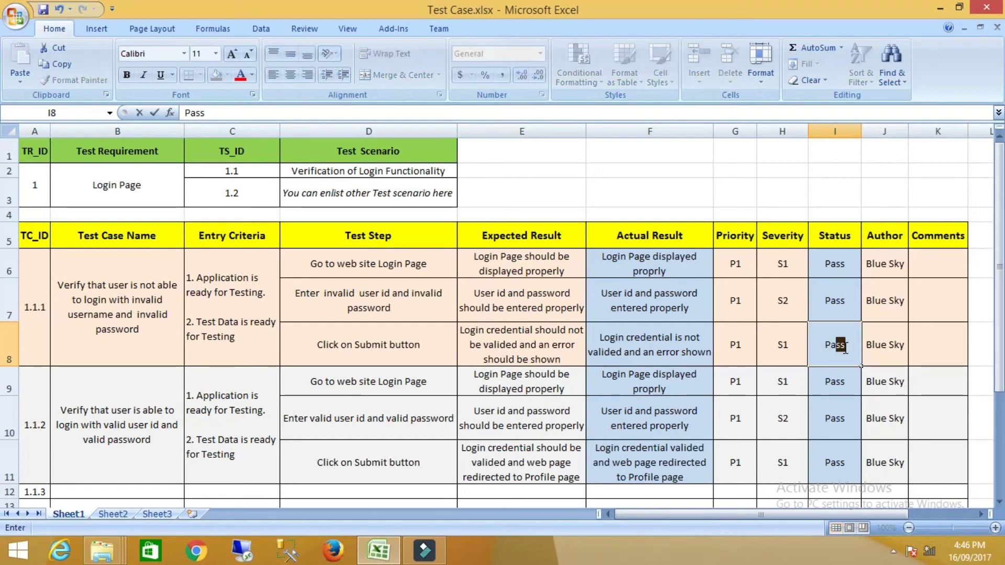
click(793, 348)
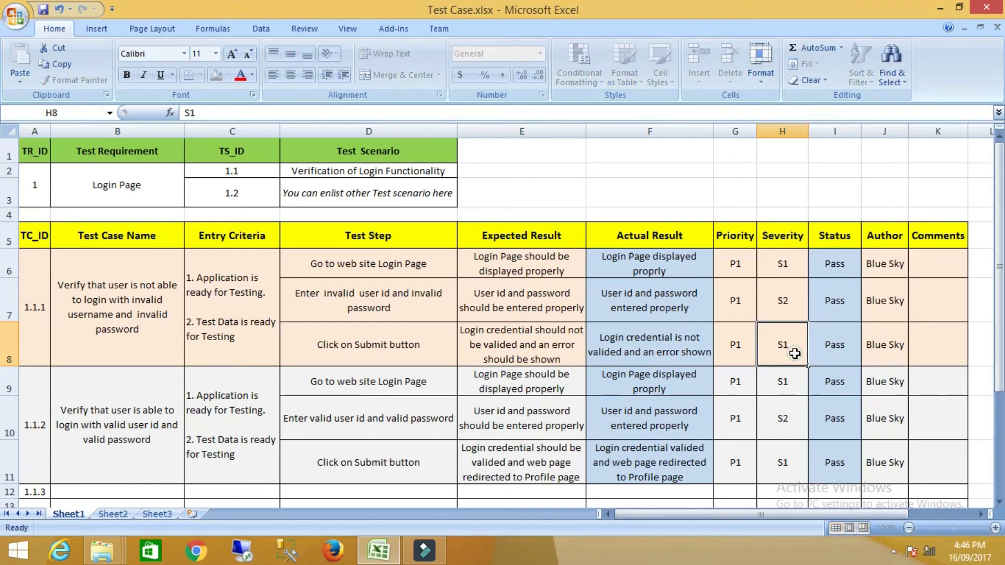
click(835, 348)
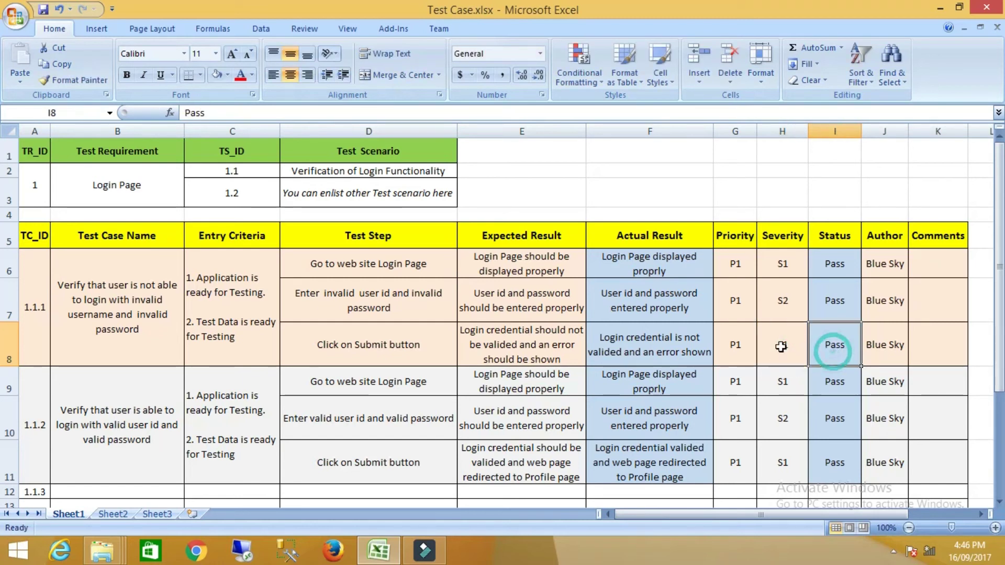
click(647, 354)
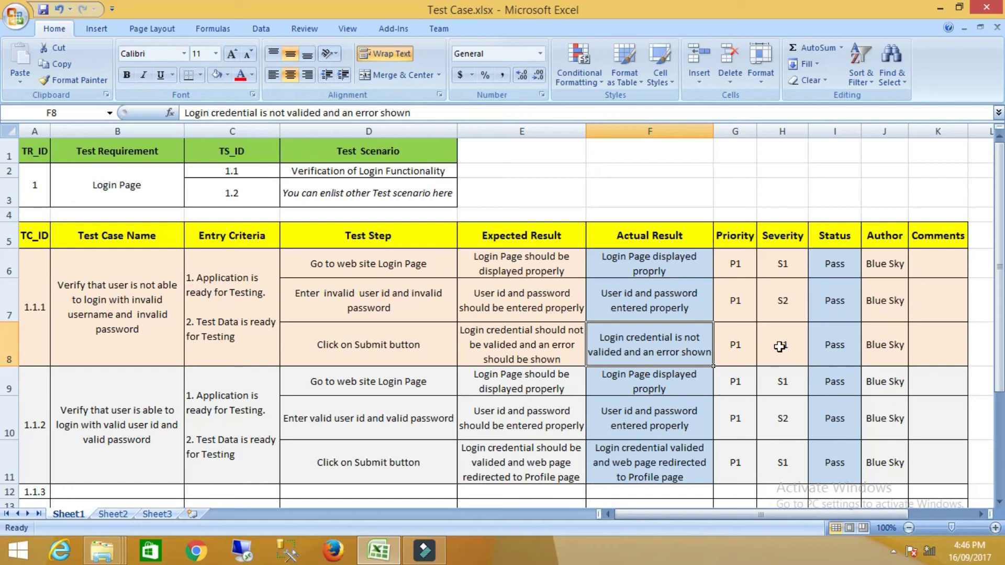
click(845, 350)
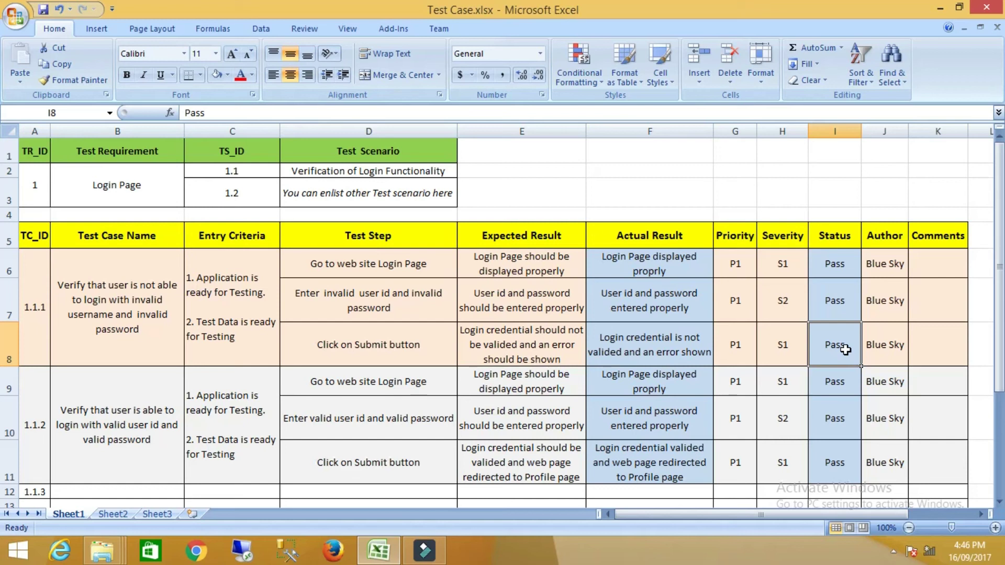
- Compare the names of test cases 1.1.1 and 1.1.2 and review the entry criteria of 1.1.2
click(79, 314)
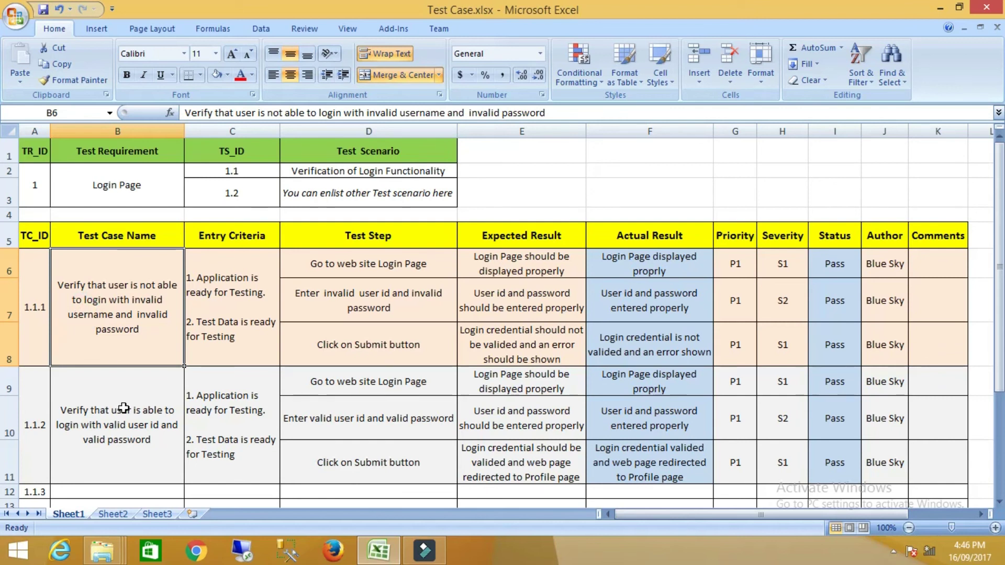
click(107, 438)
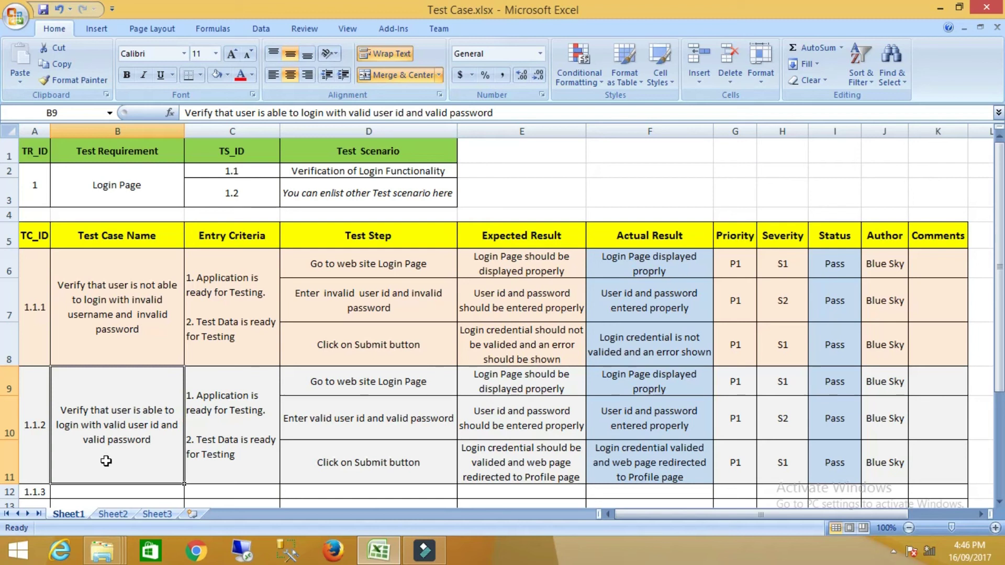
click(211, 400)
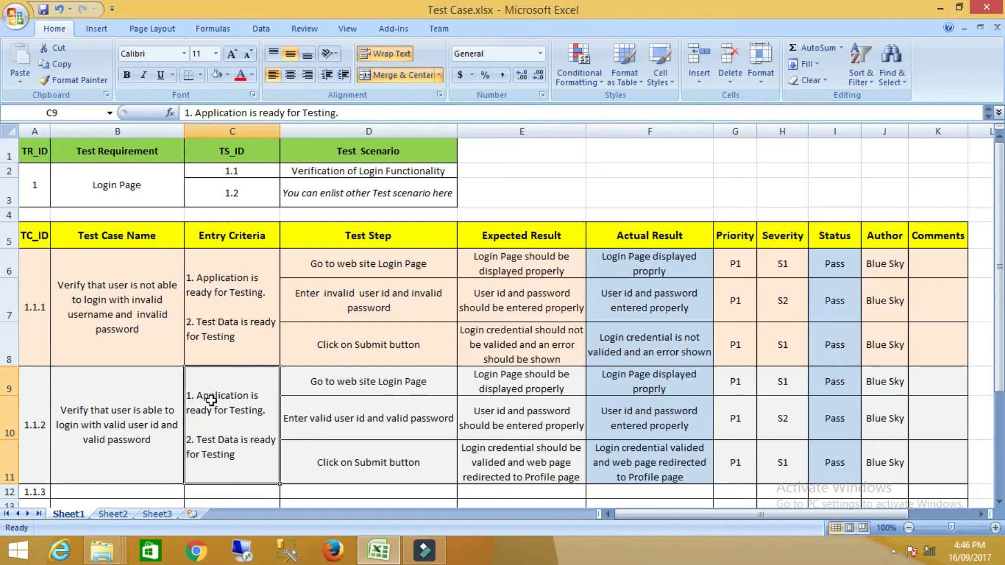
click(84, 288)
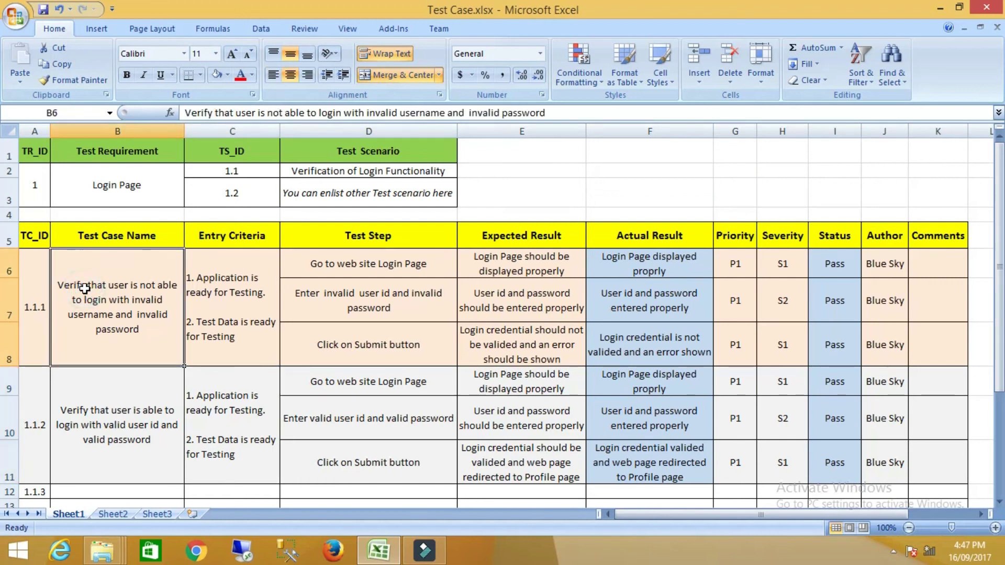